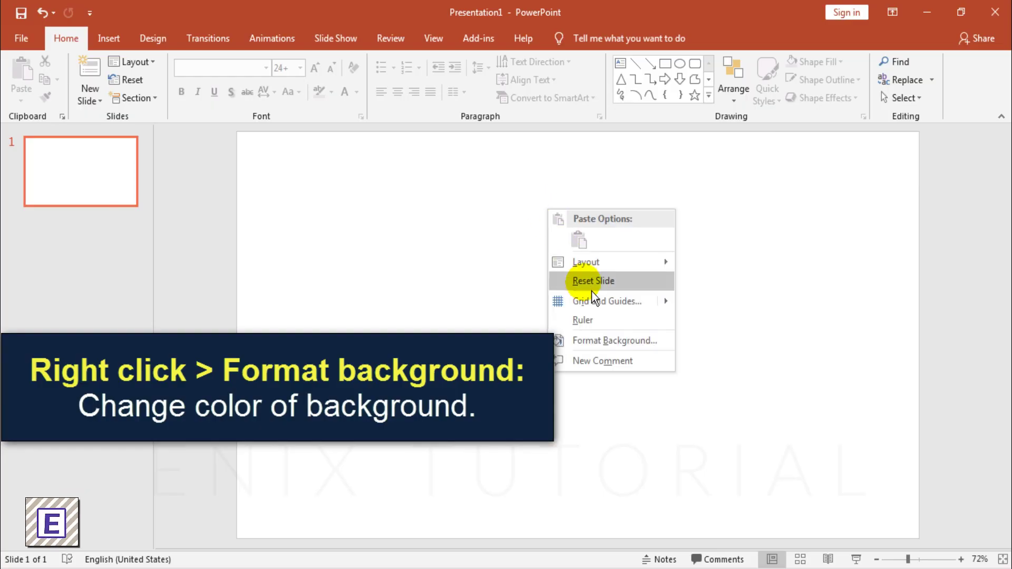
Step: Fill the slide background with the recent yellow-green colour through Format Background
left_click(603, 347)
left_click(966, 333)
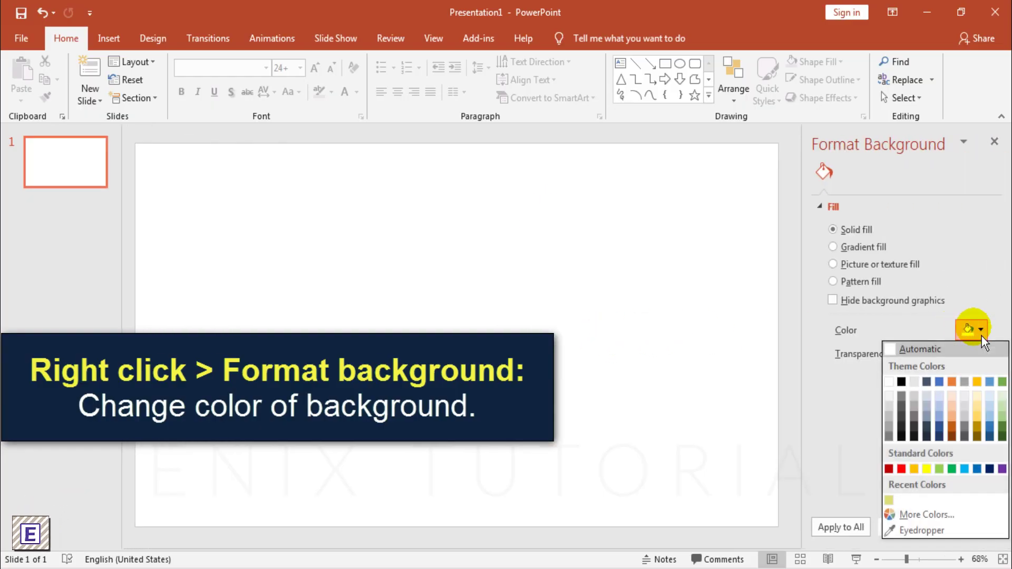
left_click(897, 509)
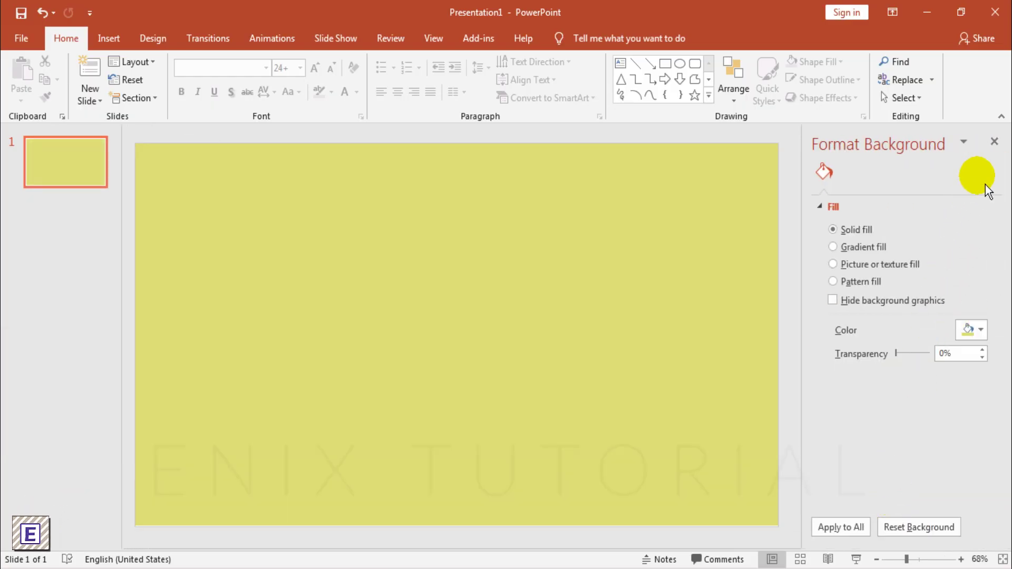
left_click(994, 141)
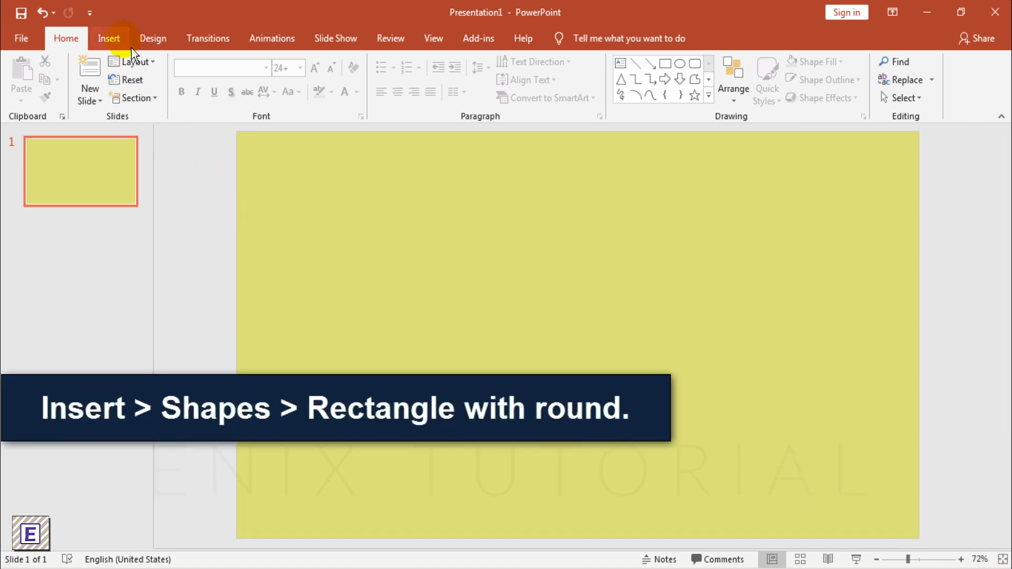
Step: Draw a Round Same Side Corner Rectangle, rotate it upright and size it to about 6.9" by 5.04"
left_click(108, 38)
left_click(250, 90)
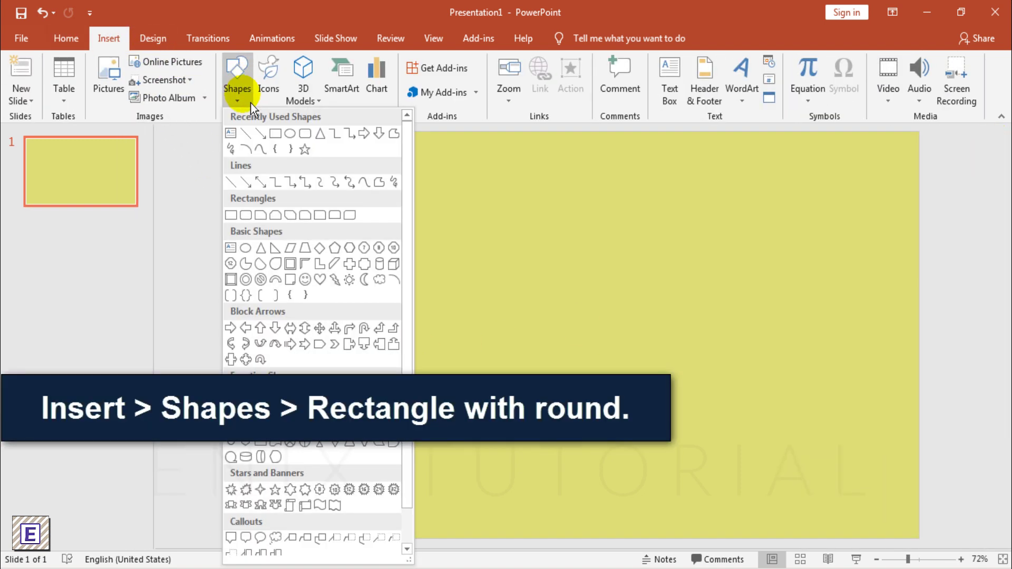
left_click(335, 215)
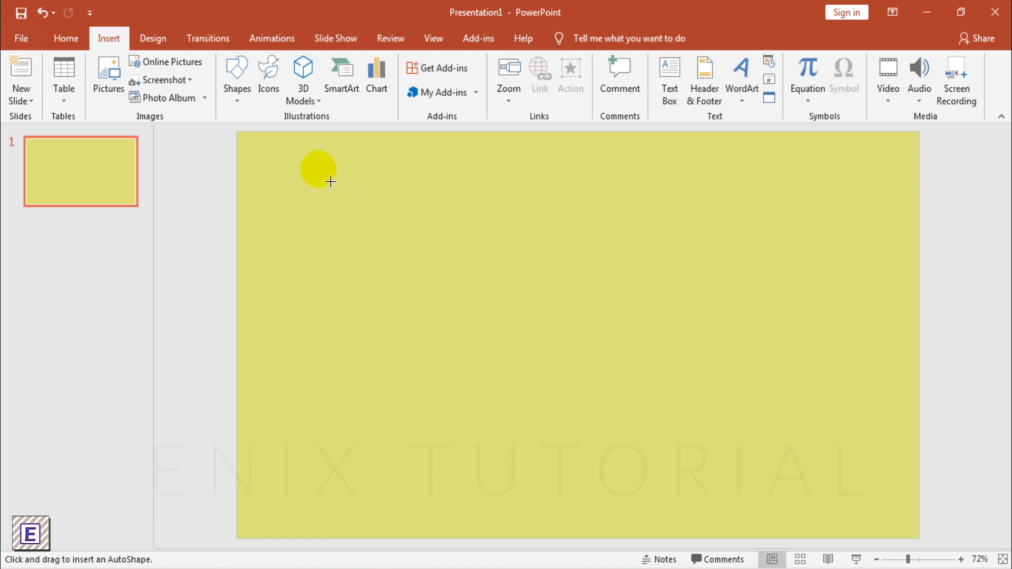
left_click_drag(313, 175, 666, 416)
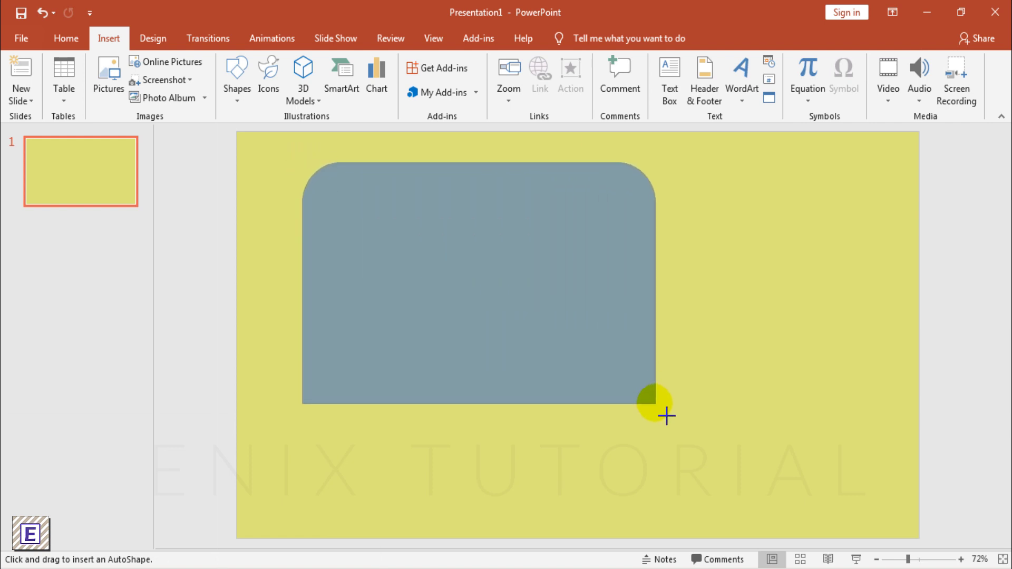
left_click_drag(478, 136, 278, 335)
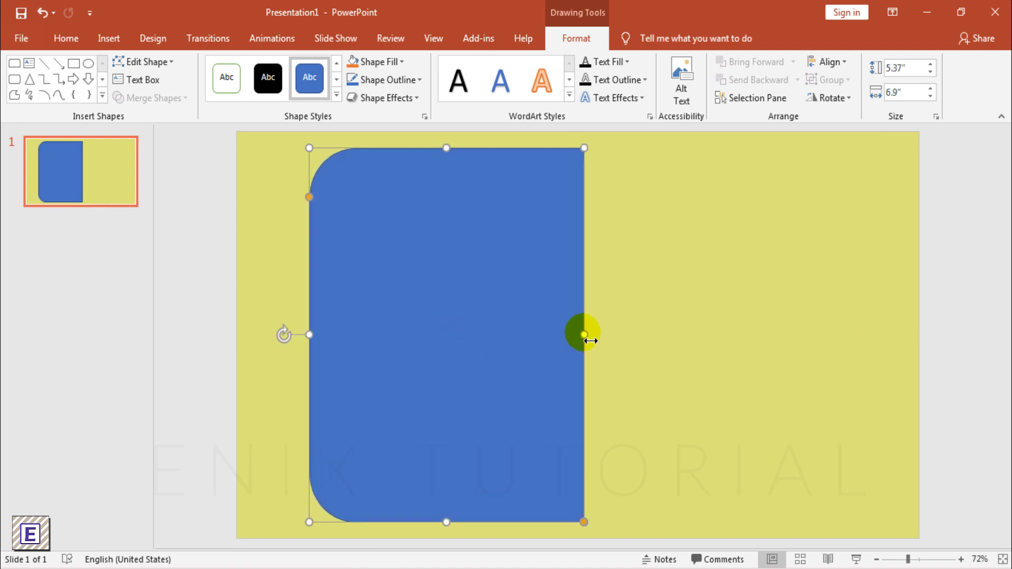
left_click_drag(531, 334, 578, 334)
left_click_drag(309, 335, 319, 335)
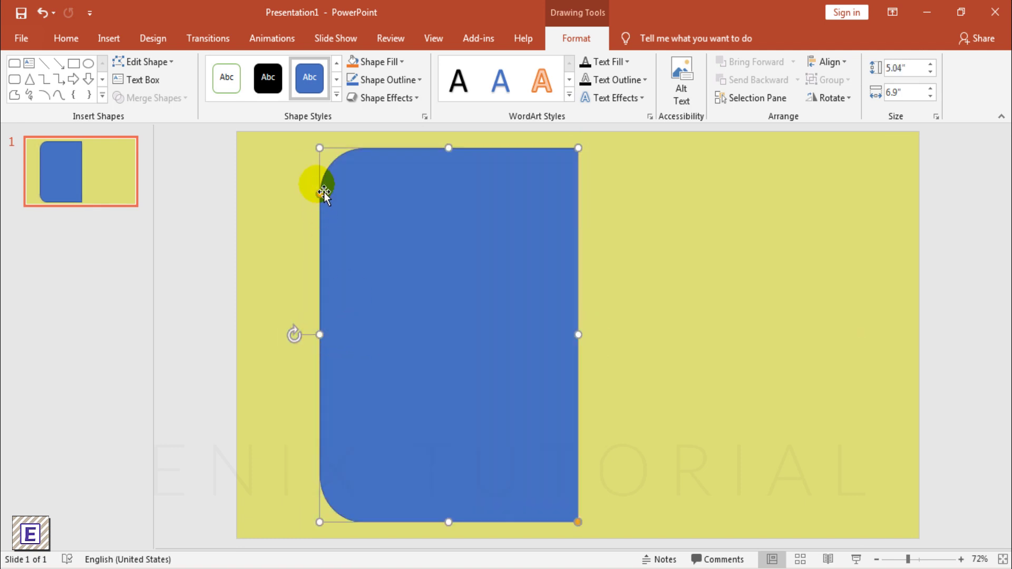
Step: Give the rectangle a dark grey fill and no outline
left_click(376, 62)
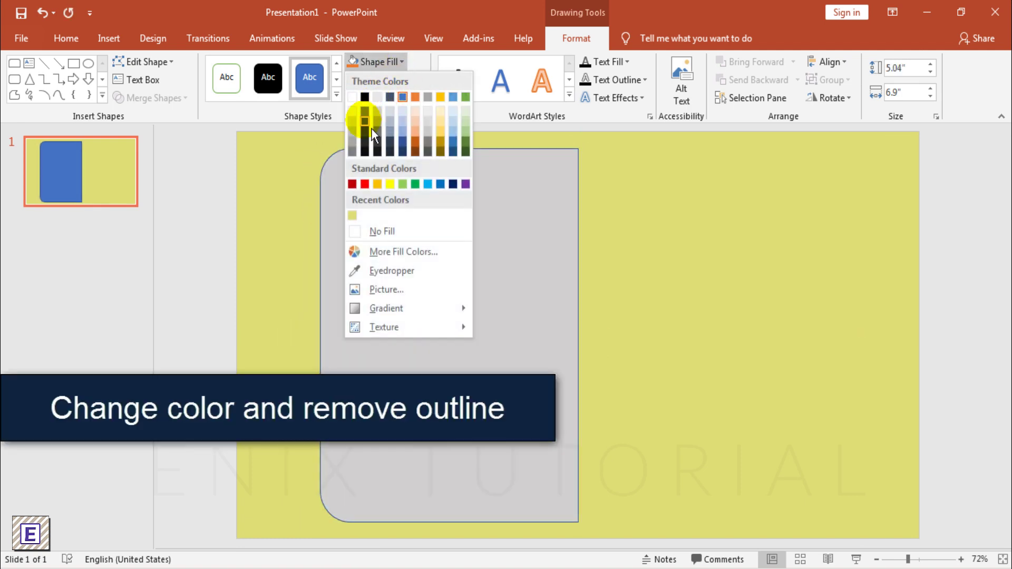
left_click(360, 154)
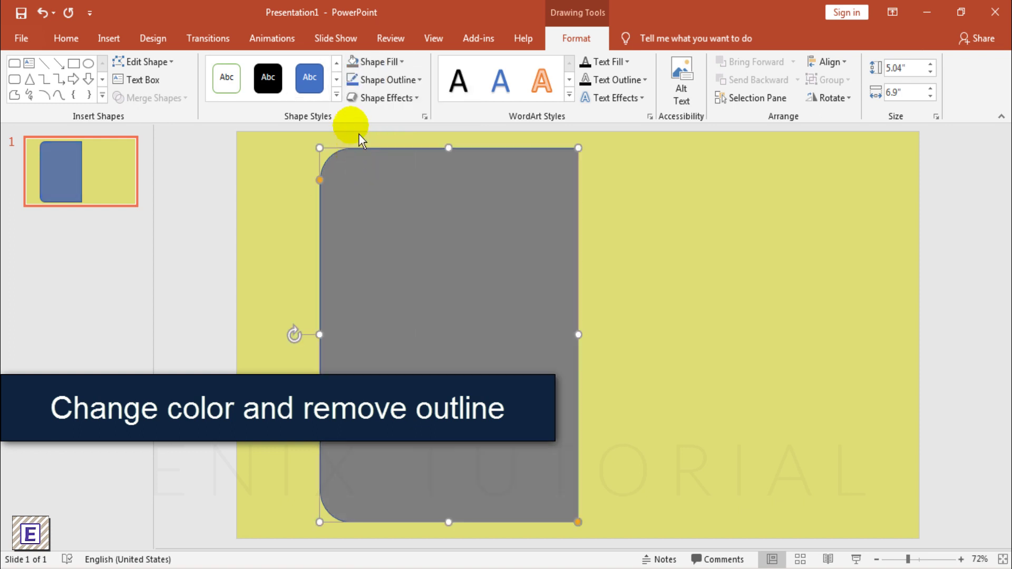
left_click(390, 80)
left_click(377, 250)
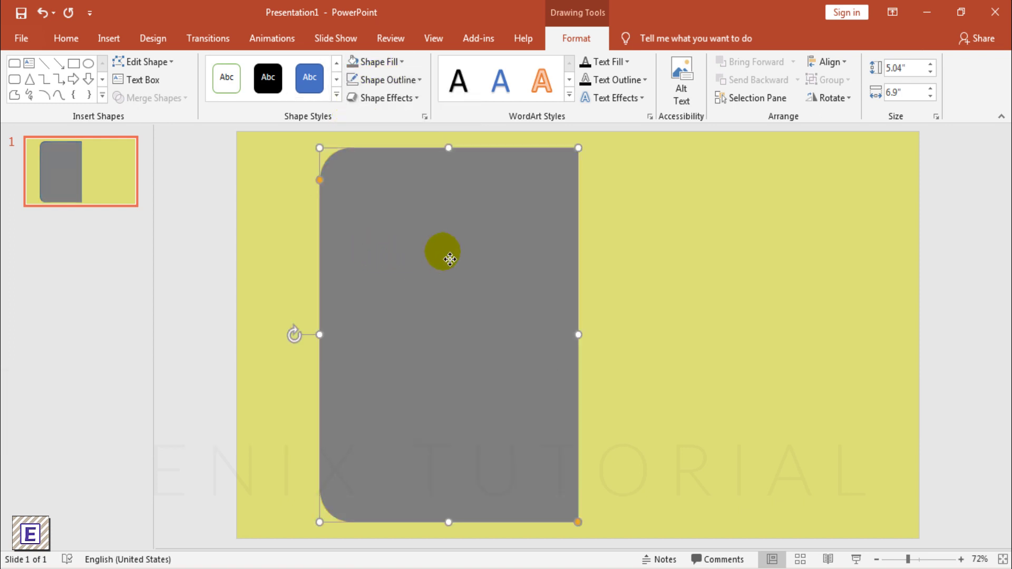
Step: Duplicate the grey cover, mirror the copy beside it, and shift both covers slightly
key("ctrl+d")
left_click_drag(414, 243, 599, 246)
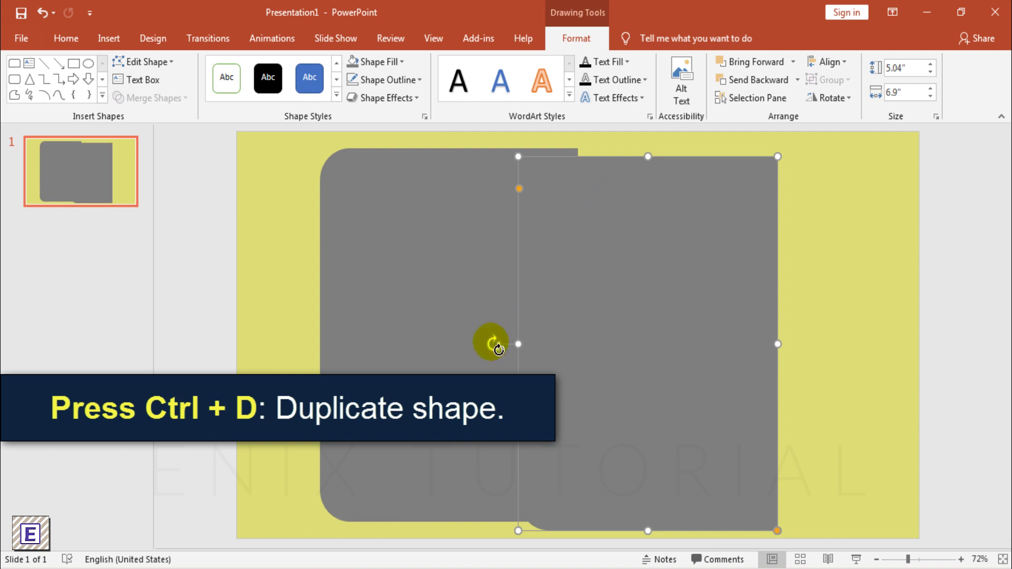
mouse_move(498, 348)
left_mouse_down()
mouse_move(812, 350)
mouse_move(705, 344)
left_mouse_up()
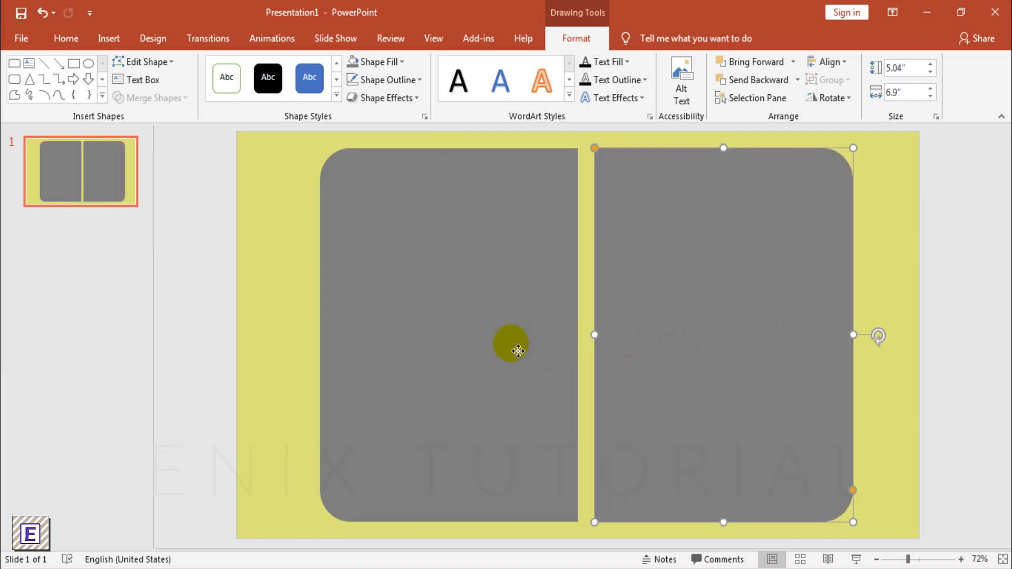
left_click(479, 346, "shift")
left_click_drag(479, 346, 488, 349)
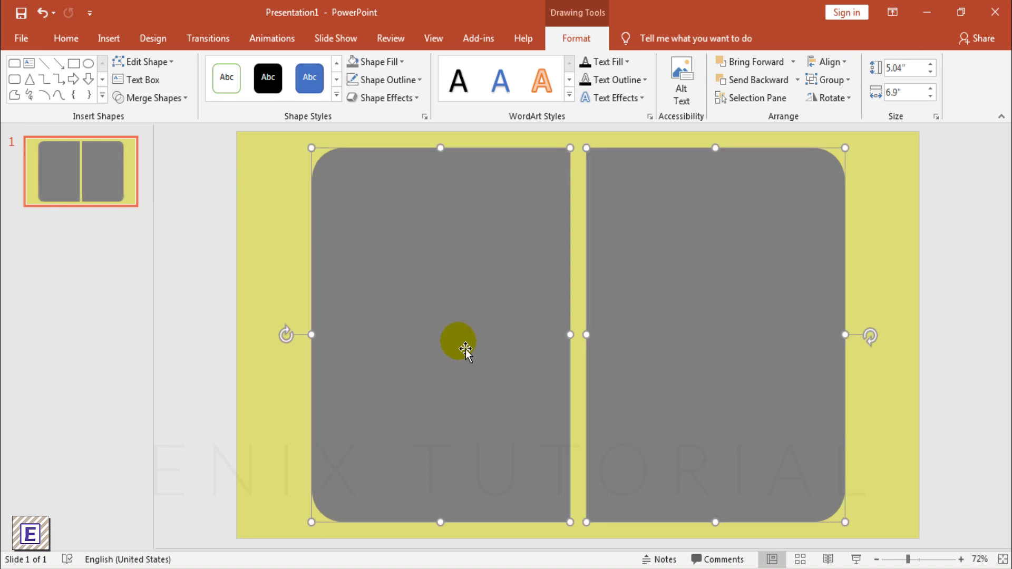
Step: Duplicate the left grey cover and place the copy over it
left_click(175, 275)
left_click(451, 263)
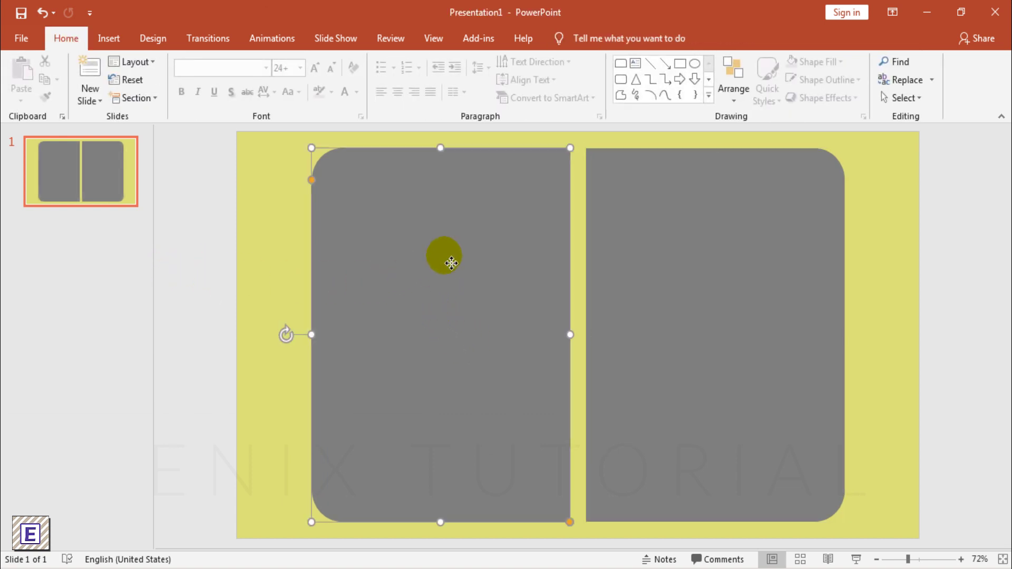
key("ctrl+d")
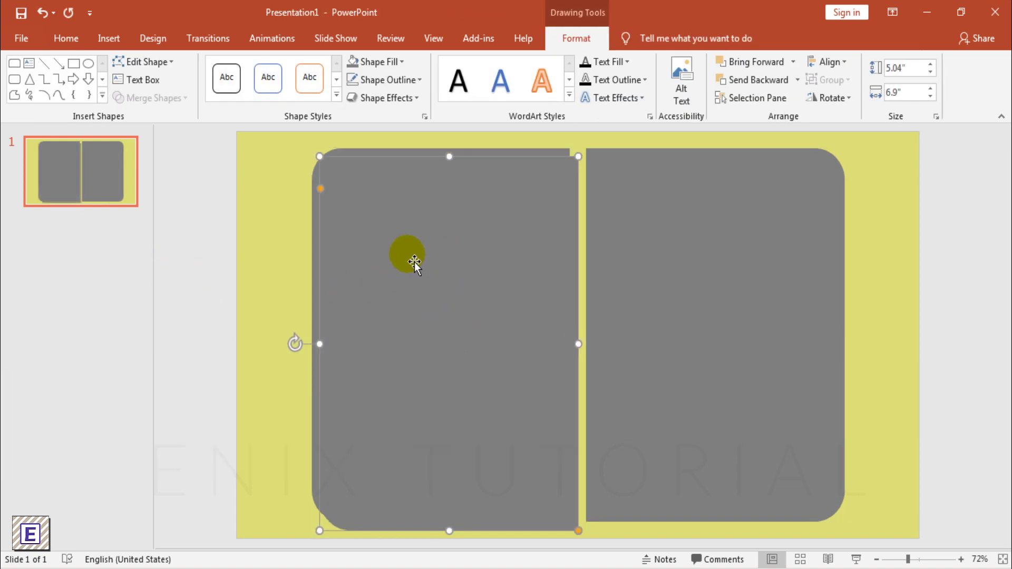
left_click_drag(414, 261, 367, 248)
Step: Fill the copy with the picture paper-background-writing-school.jpg and position it over the left cover
right_click(336, 208)
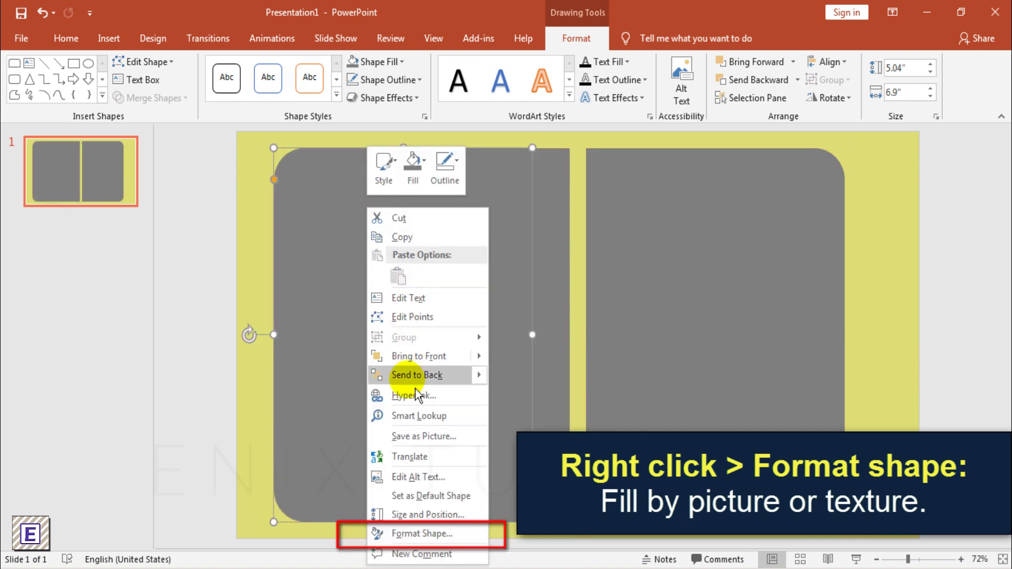
left_click(414, 529)
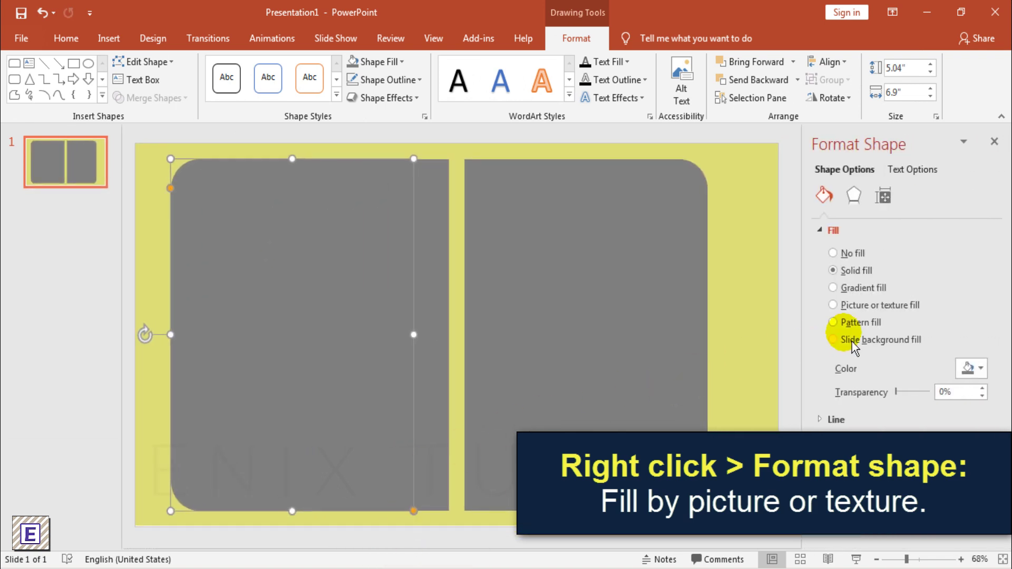
left_click(850, 385)
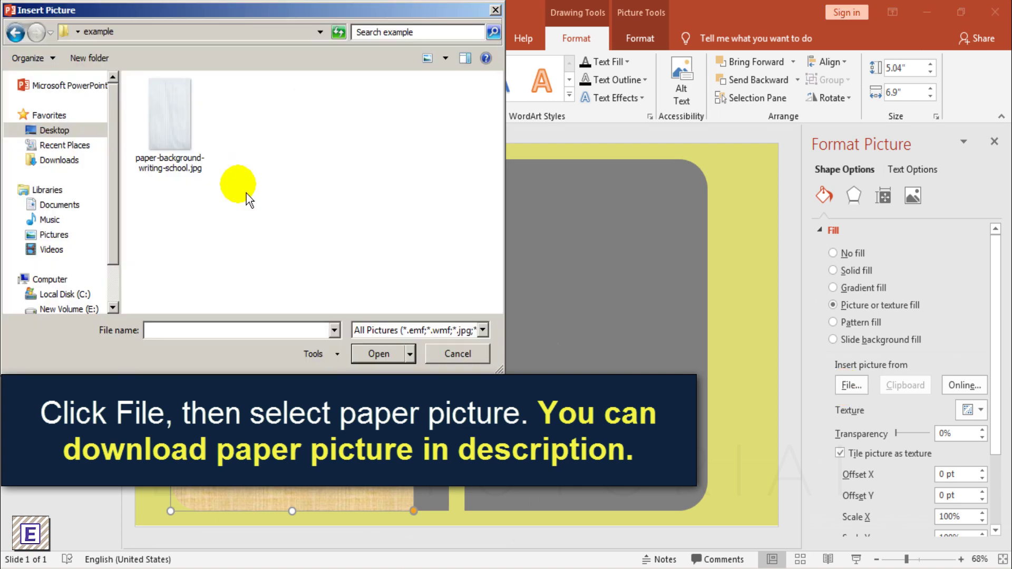
double_click(196, 147)
left_click_drag(278, 255, 310, 273)
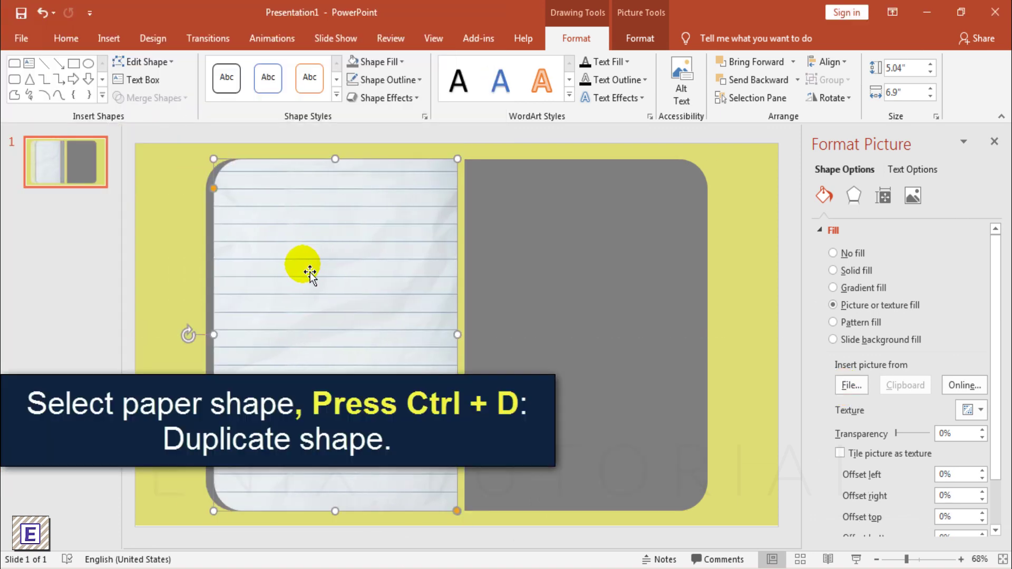
Step: Duplicate the paper page, flip it horizontally, and move it onto the right cover
key("ctrl+z")
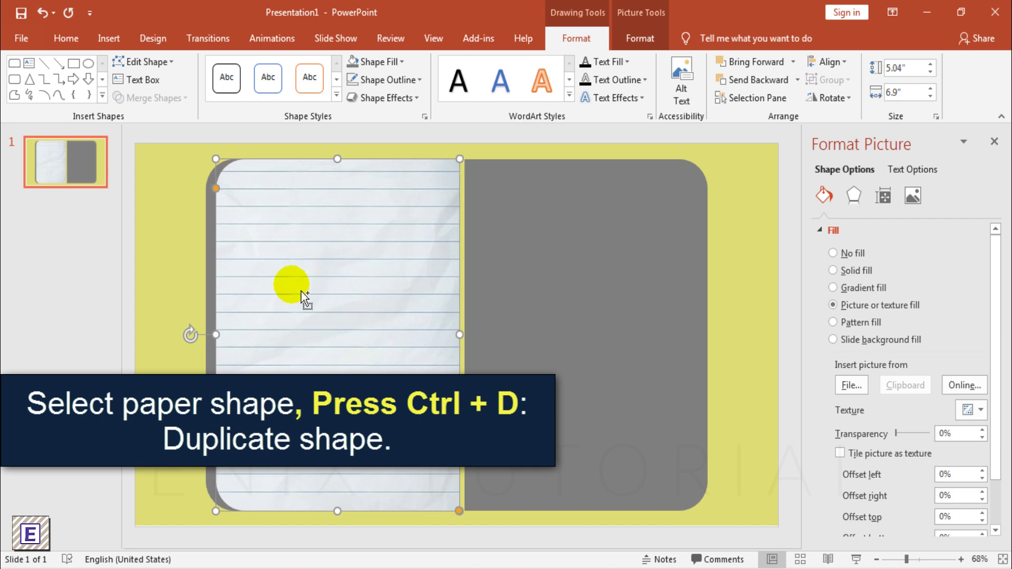
key("ctrl+d")
left_click_drag(310, 300, 390, 300)
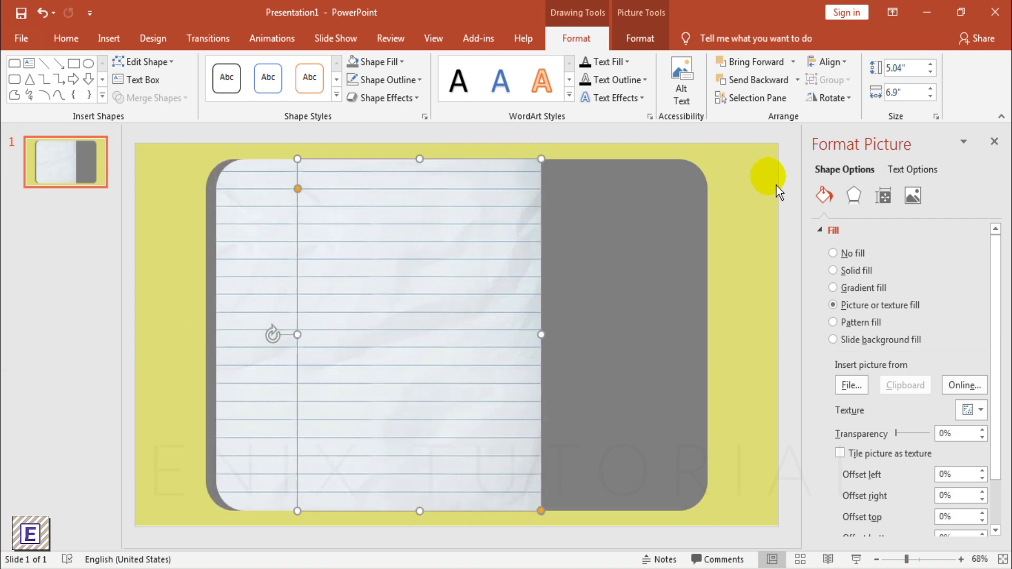
left_click(832, 97)
left_click(852, 172)
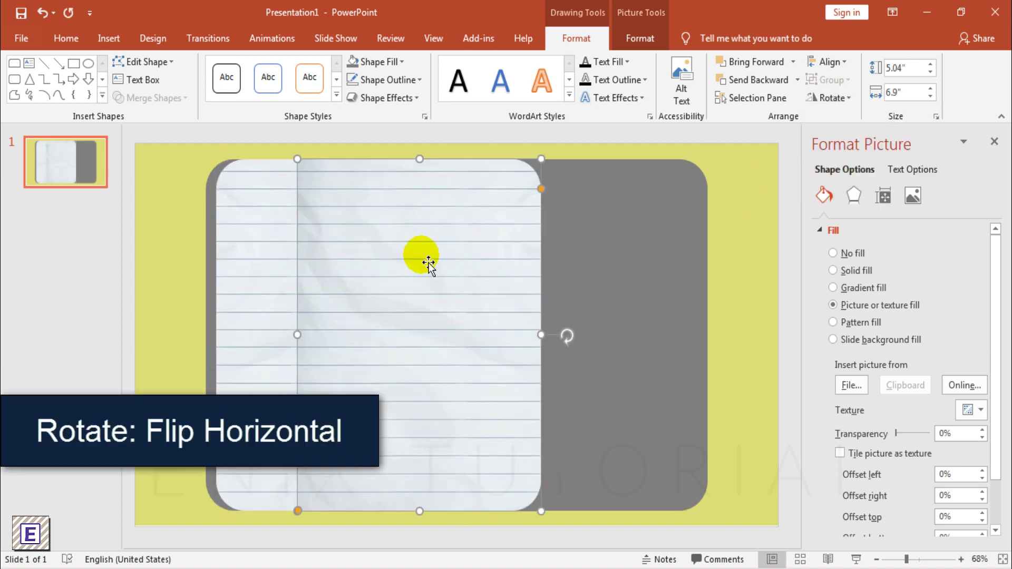
mouse_move(428, 262)
left_mouse_down()
mouse_move(601, 263)
mouse_move(582, 262)
left_mouse_up()
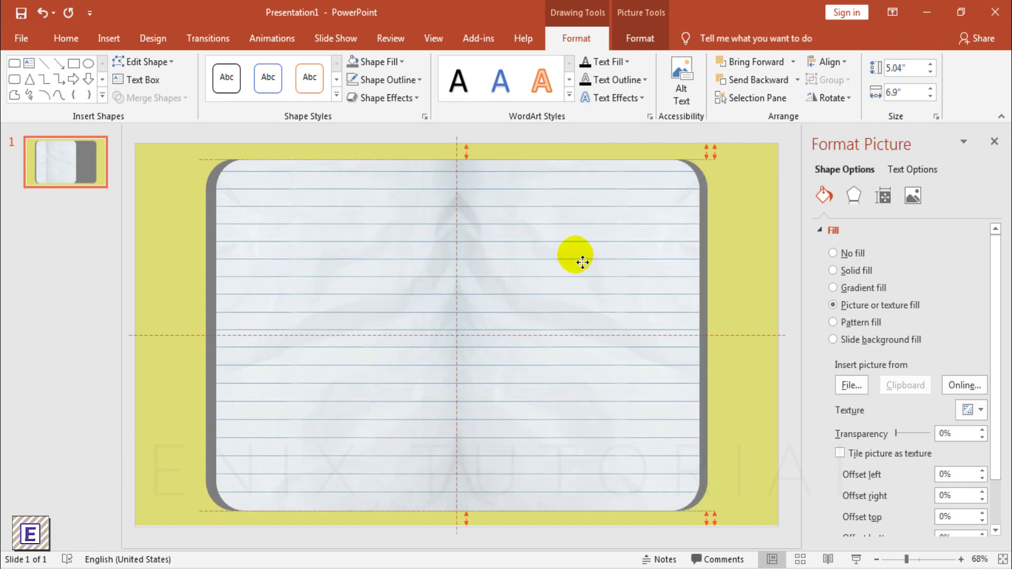
Step: Drag both paper pages into rough position, leaving a small gap at the spine
left_click(213, 298)
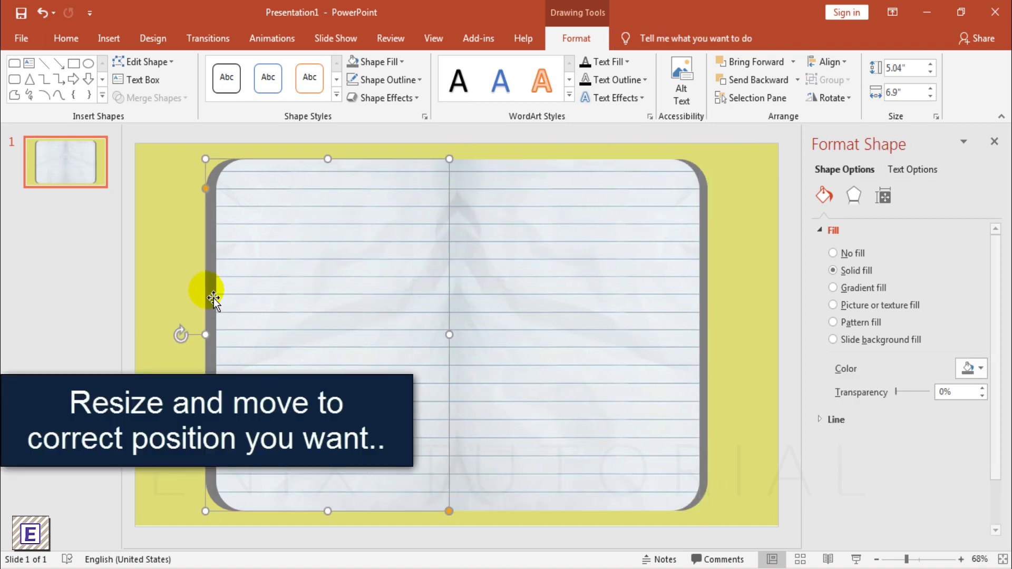
left_click_drag(214, 298, 203, 296)
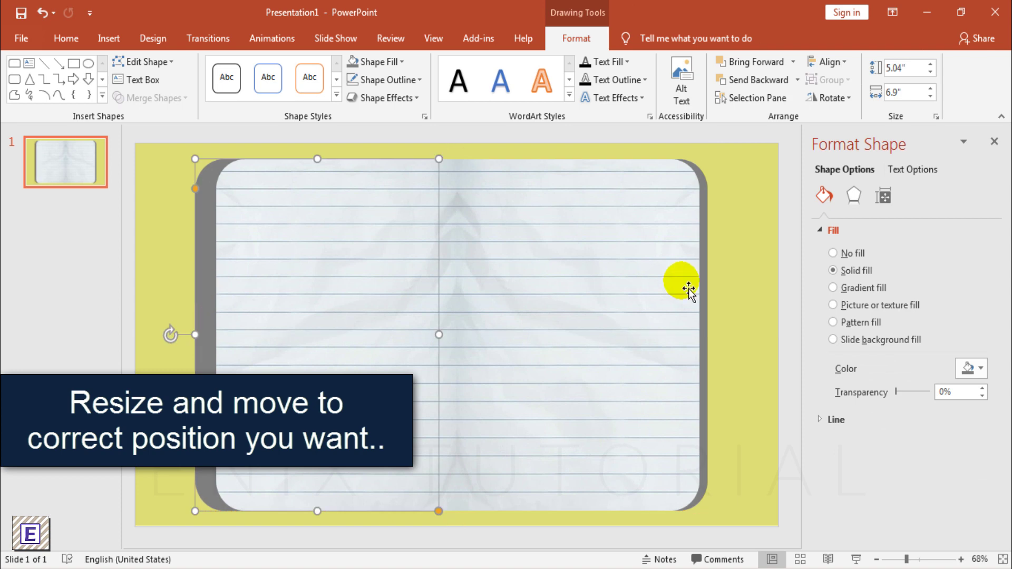
mouse_move(709, 289)
left_mouse_down()
mouse_move(725, 312)
mouse_move(717, 303)
left_mouse_up()
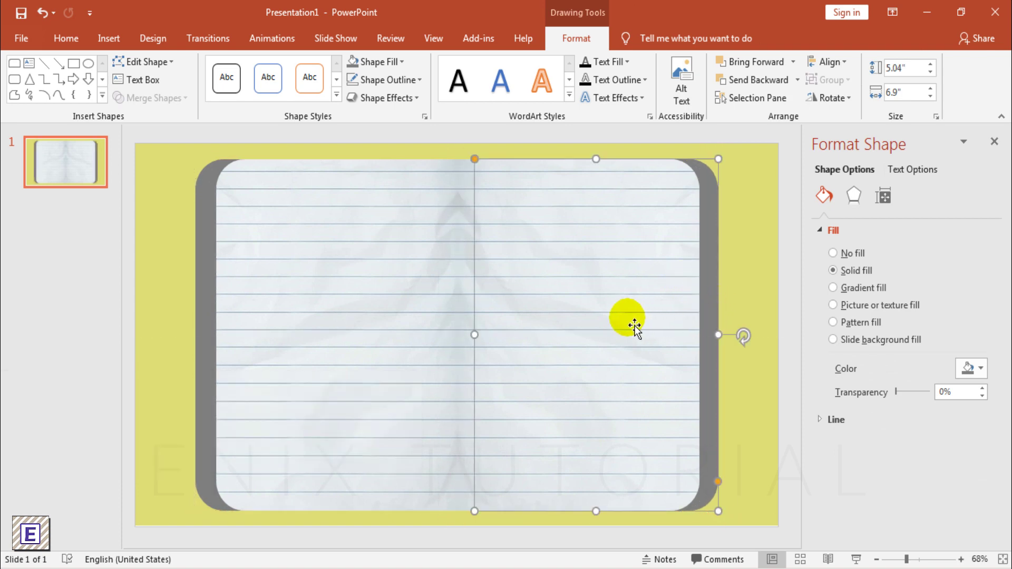
left_click_drag(436, 327, 387, 323)
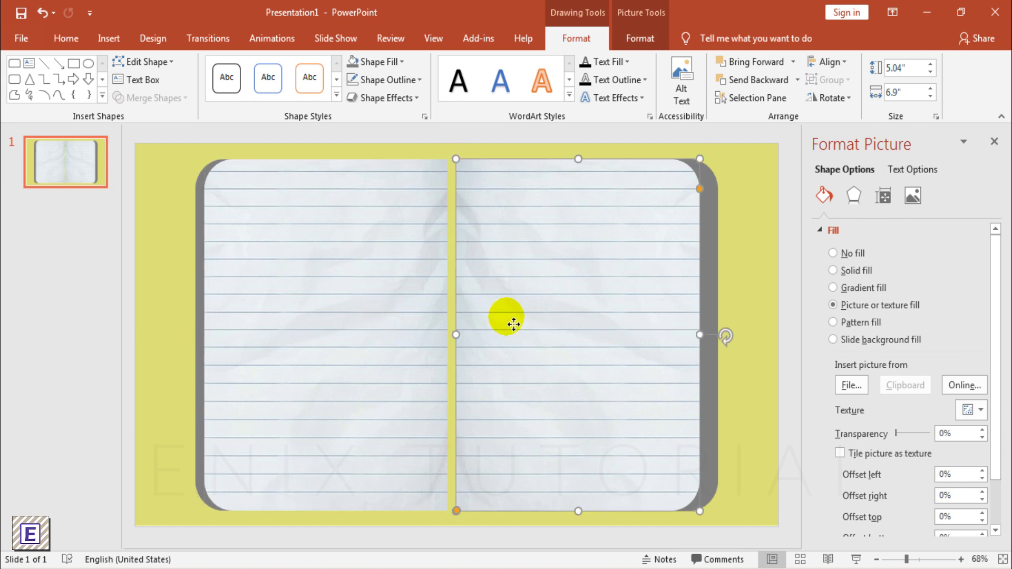
left_click_drag(513, 324, 503, 332)
Step: Nudge the pages right with the arrow keys until the left page meets the spine
left_click(396, 335)
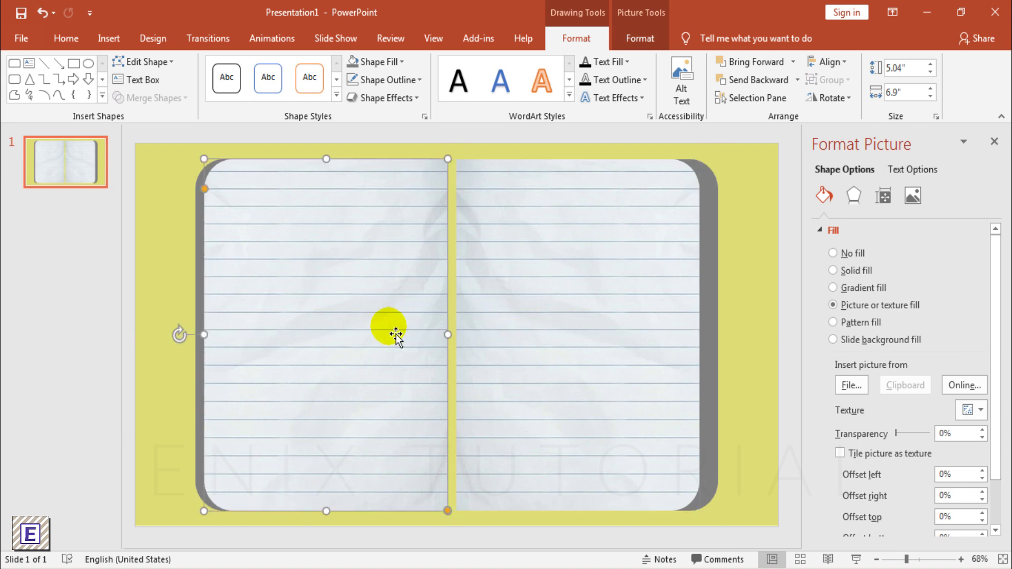
key("Right")
left_click(527, 327)
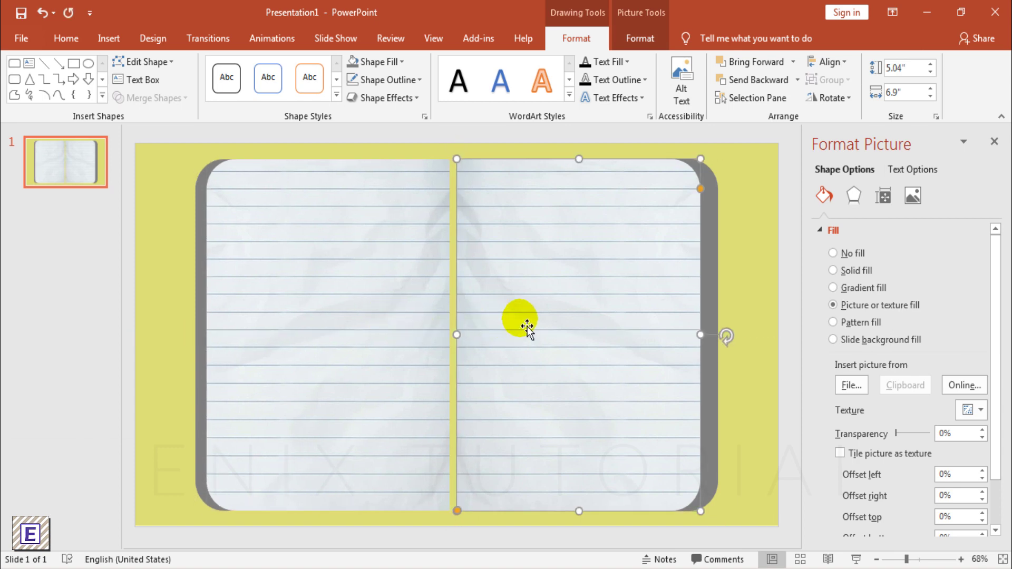
key("Right")
left_click(403, 324)
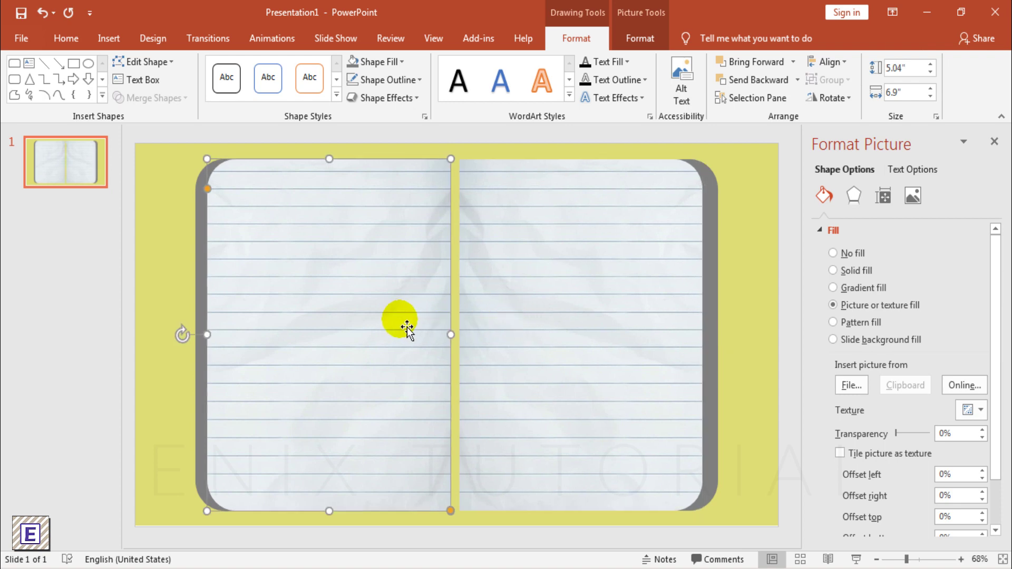
key("Right")
key("Right")
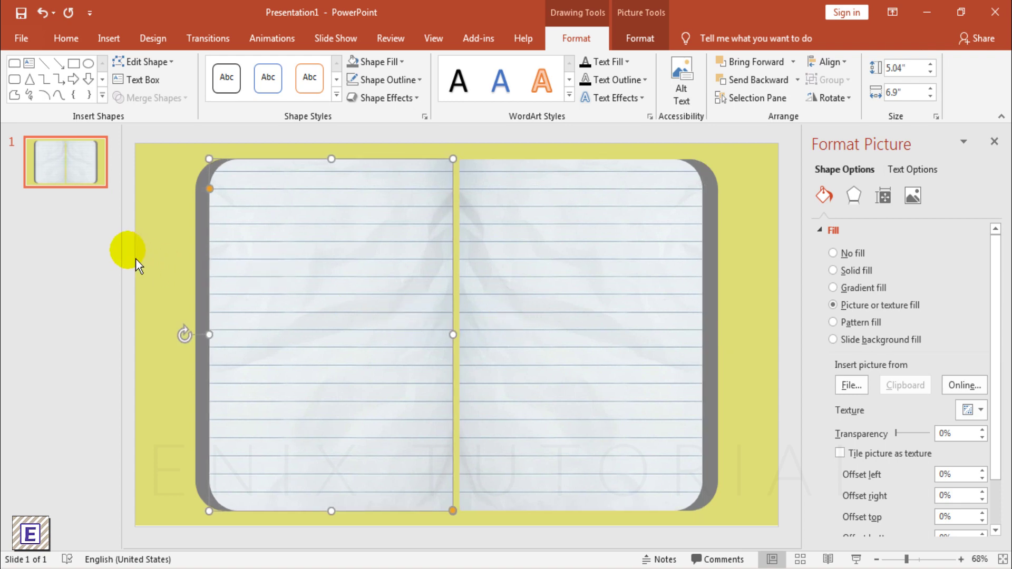
left_click(136, 265)
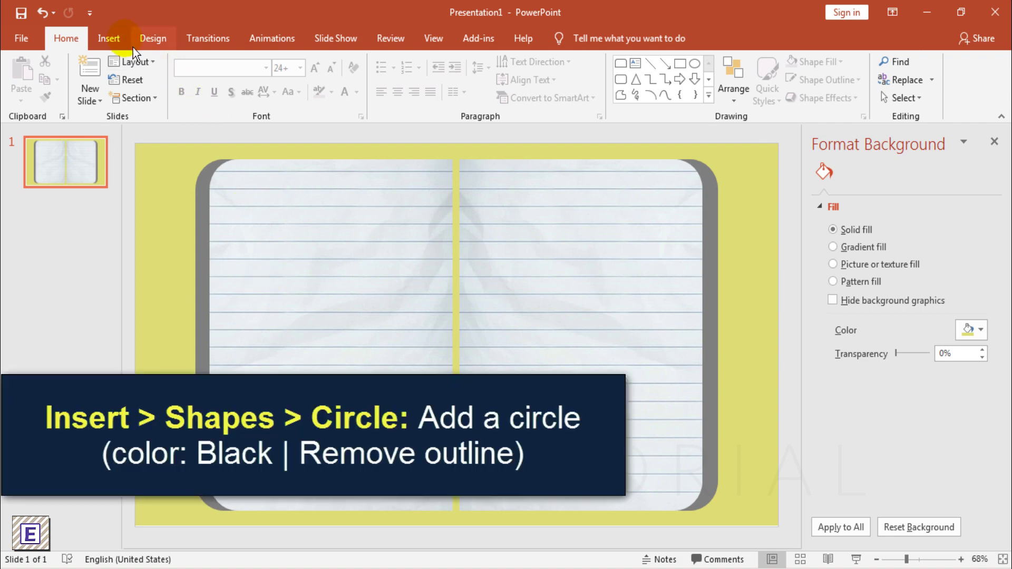
Step: Draw a small oval near the left page top with black fill and no outline
left_click(109, 38)
left_click(237, 92)
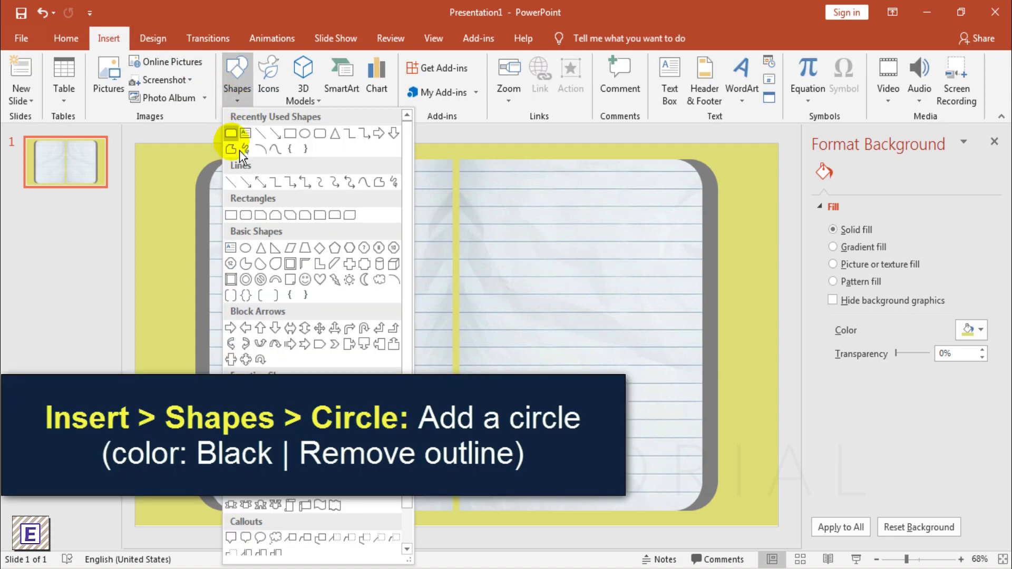
left_click(246, 248)
left_click_drag(372, 174, 417, 214)
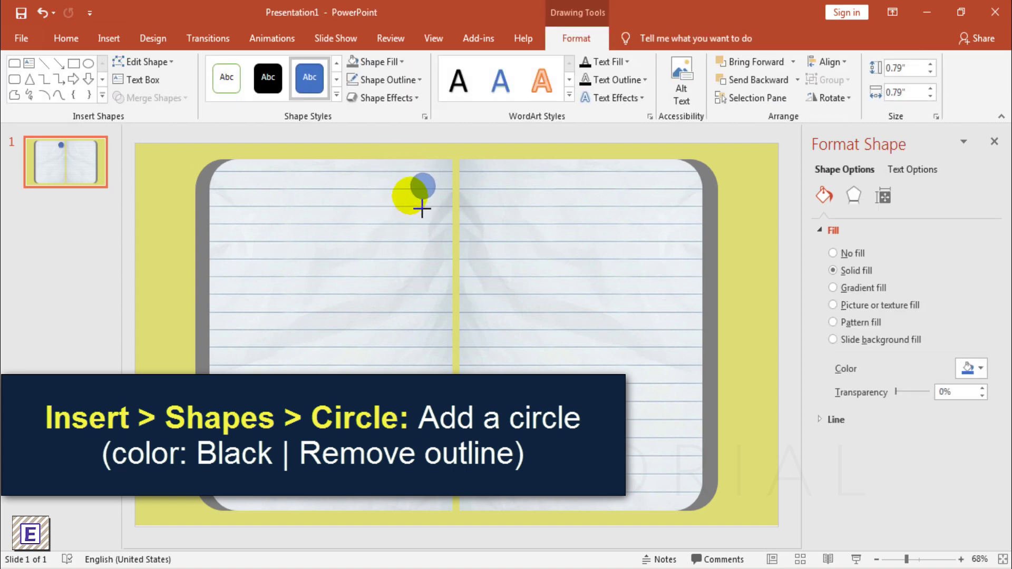
left_click(382, 64)
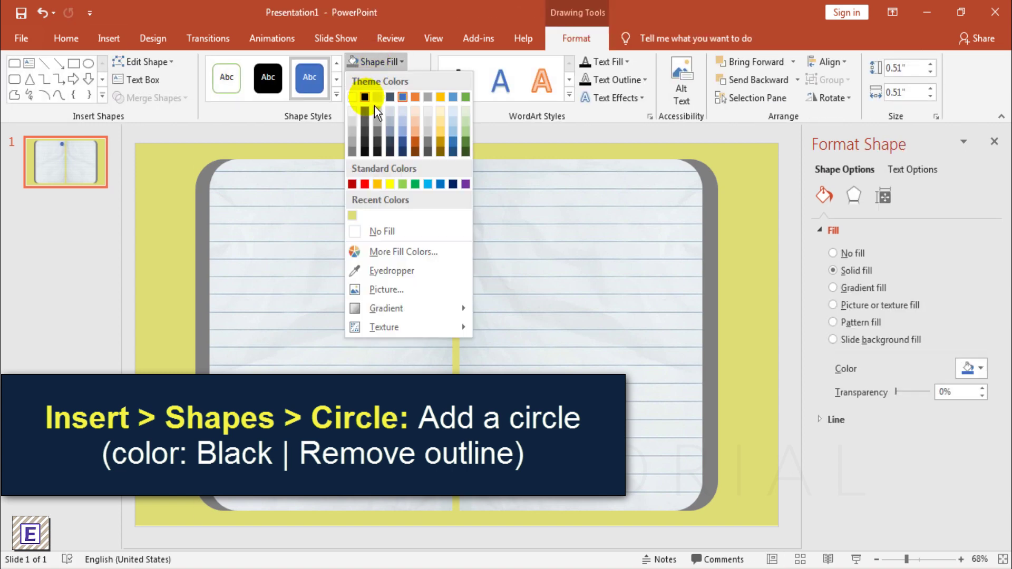
left_click(371, 131)
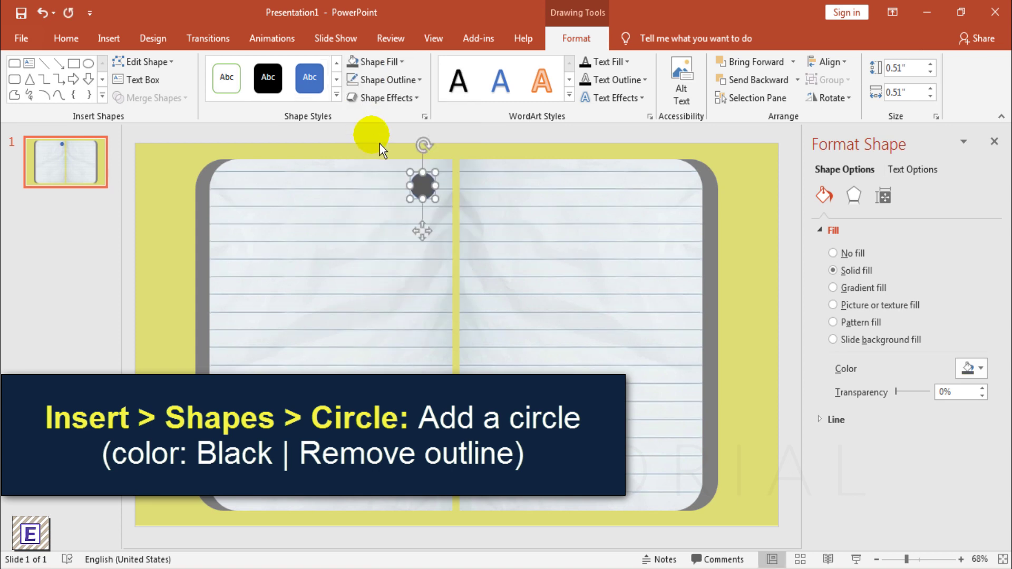
left_click(380, 79)
left_click(390, 251)
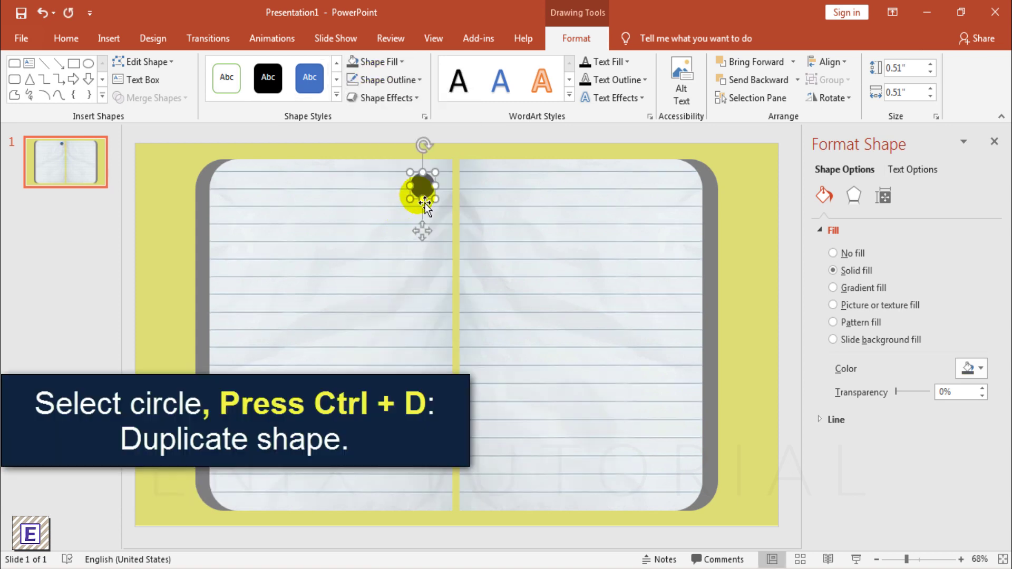
Step: Duplicate the black circle and move the copy to the right page top
key("ctrl+d")
left_click_drag(438, 199, 491, 191)
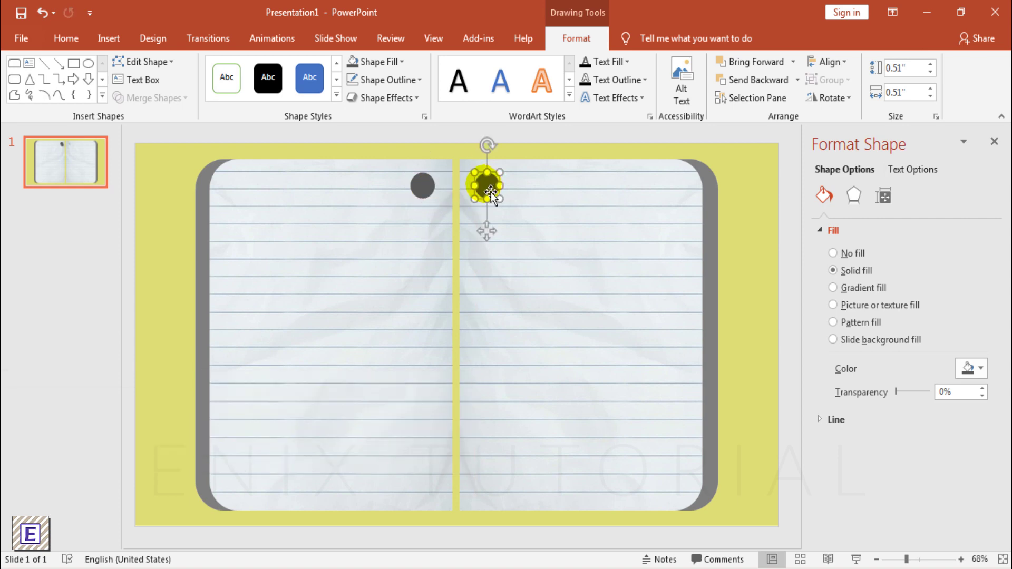
left_click(108, 38)
Step: Draw a short line, make it white with 6 pt weight, and place it between the circles
left_click(237, 90)
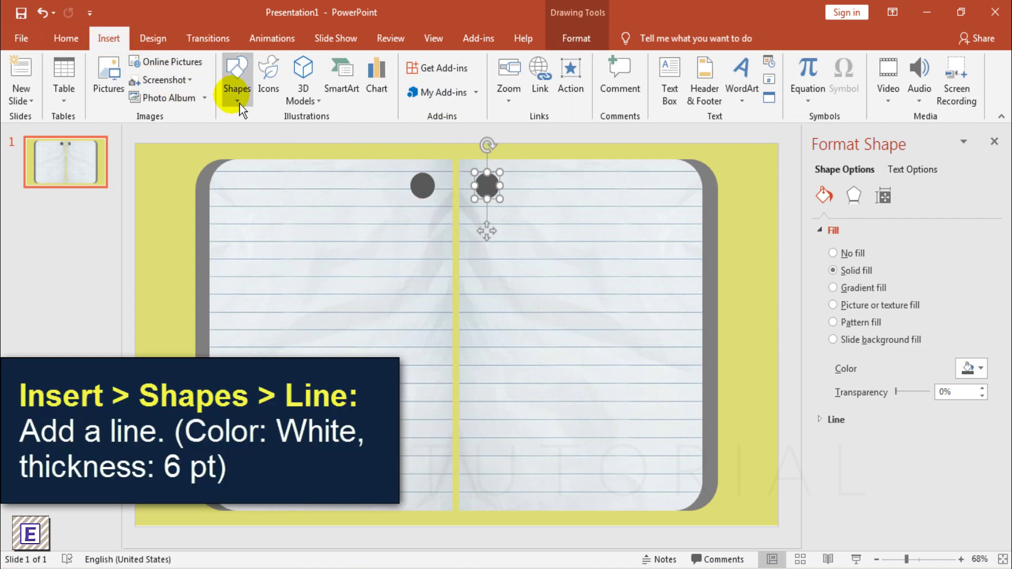
left_click(238, 192)
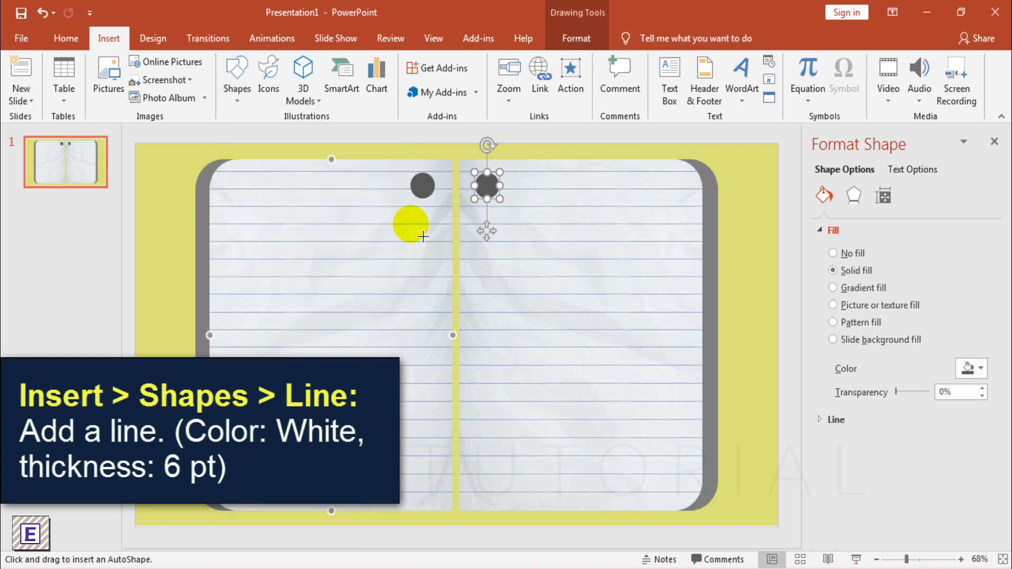
left_click_drag(411, 225, 475, 226)
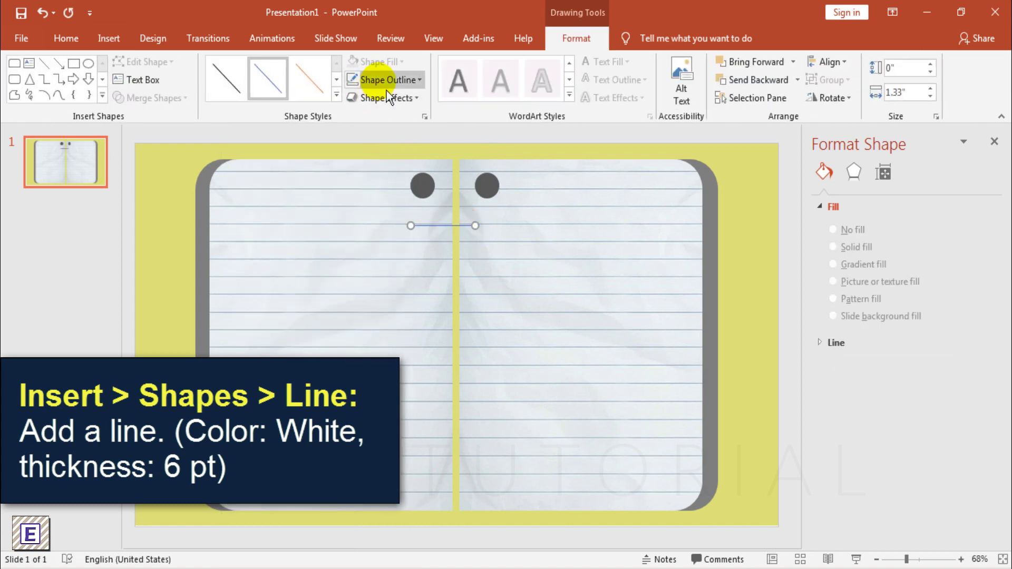
left_click(387, 86)
left_click(362, 136)
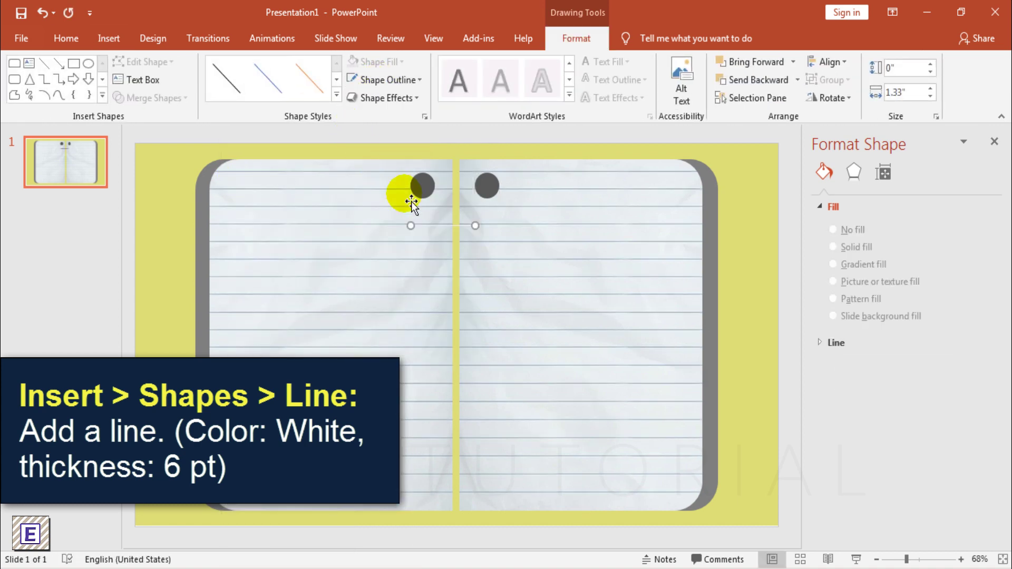
left_click_drag(441, 226, 455, 202)
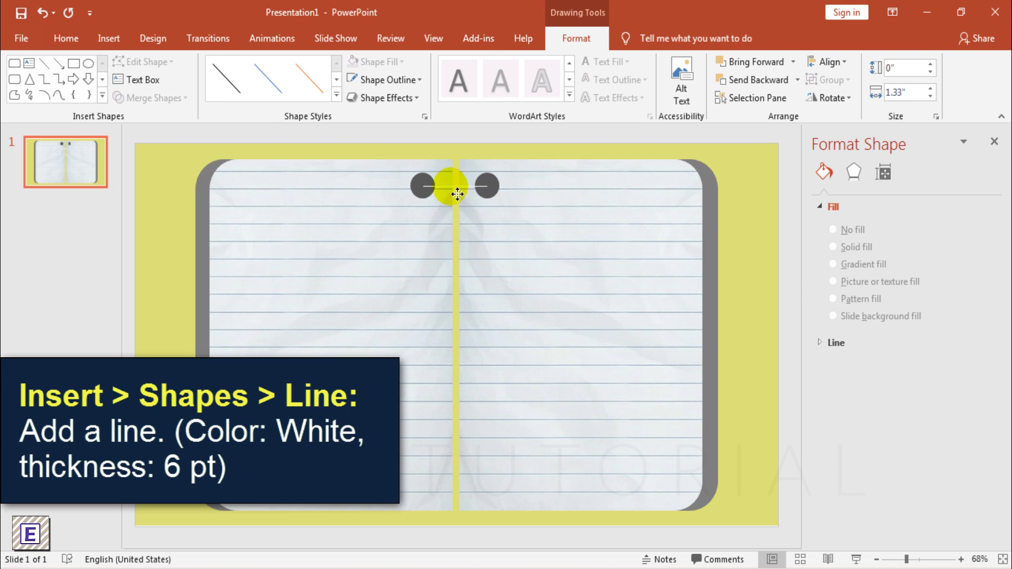
left_click(388, 80)
mouse_move(403, 308)
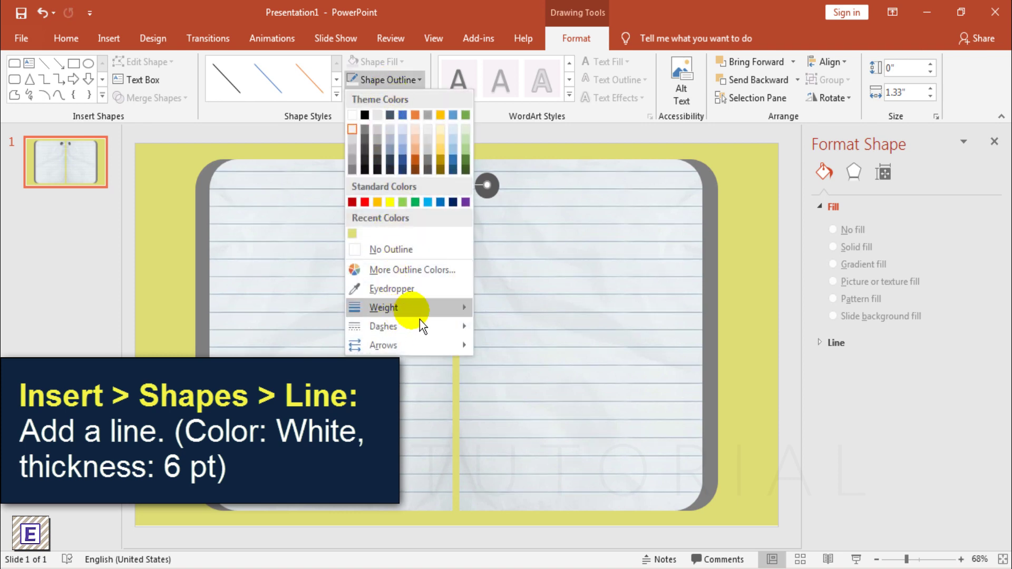
left_click(544, 446)
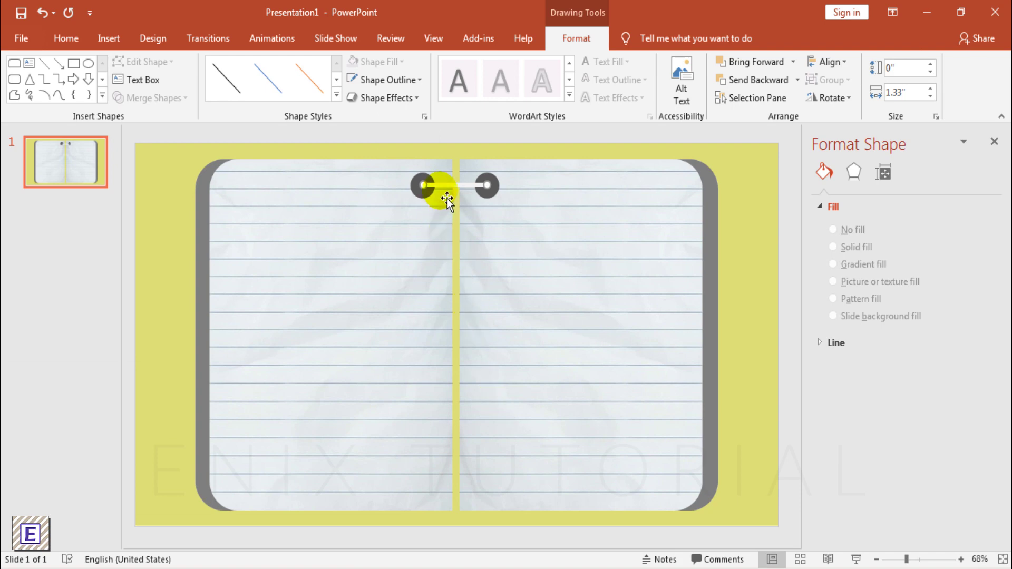
Step: Group both circles and the white line into one ring
left_click_drag(407, 142, 519, 216)
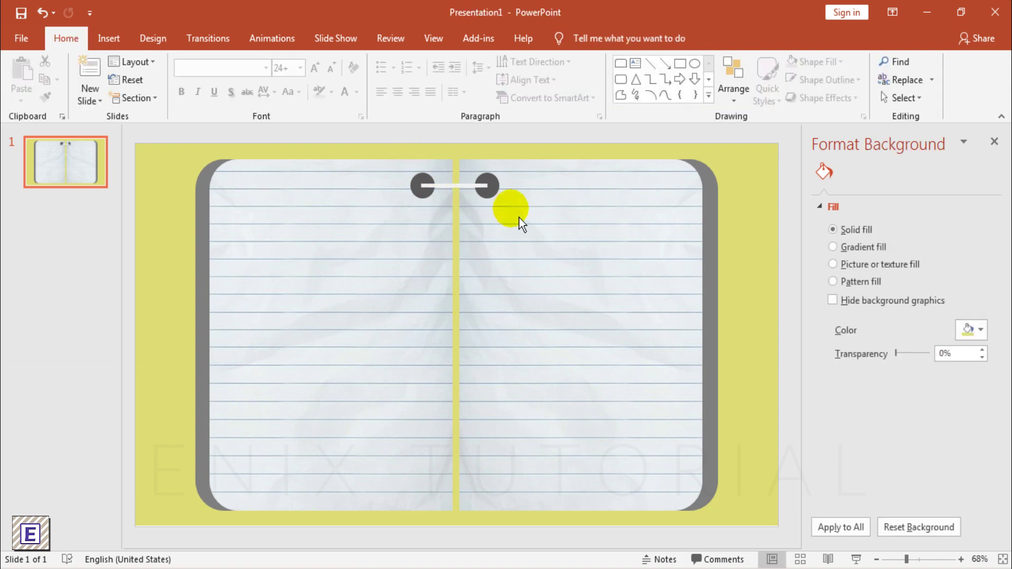
right_click(429, 184)
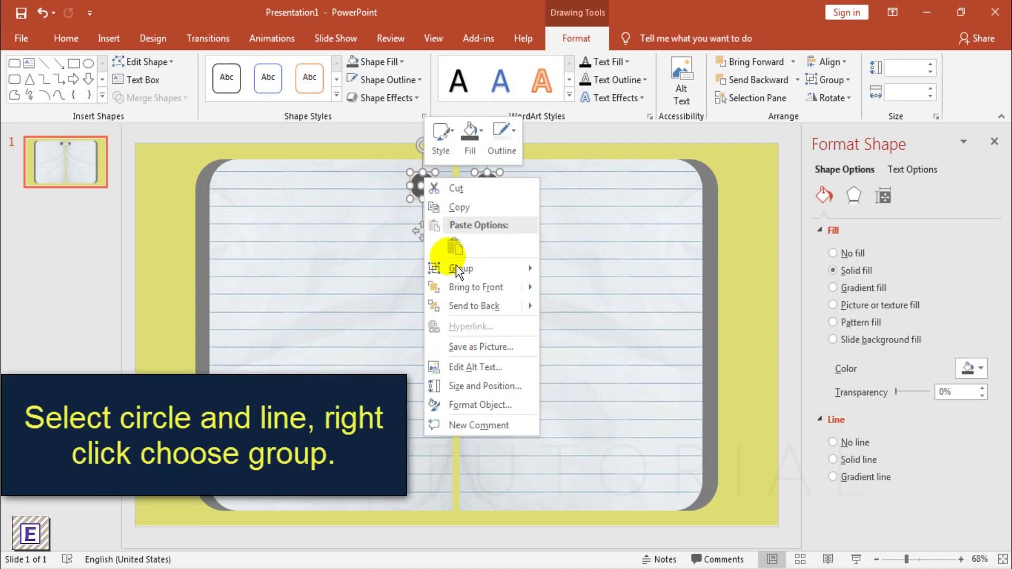
left_click(572, 267)
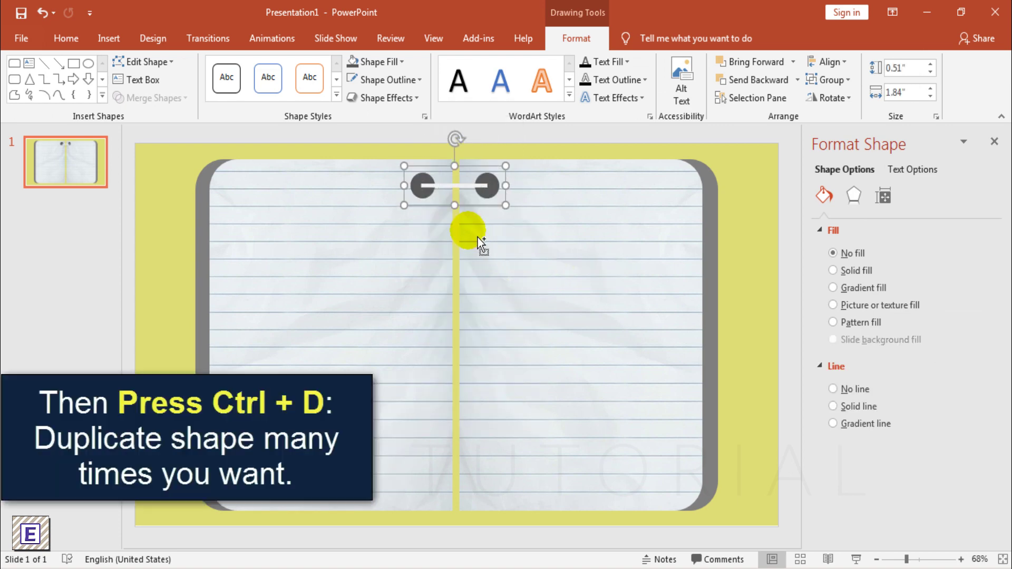
Step: Duplicate the ring into eight copies down the spine and centre the column
key("ctrl+d")
left_click_drag(483, 235, 457, 235)
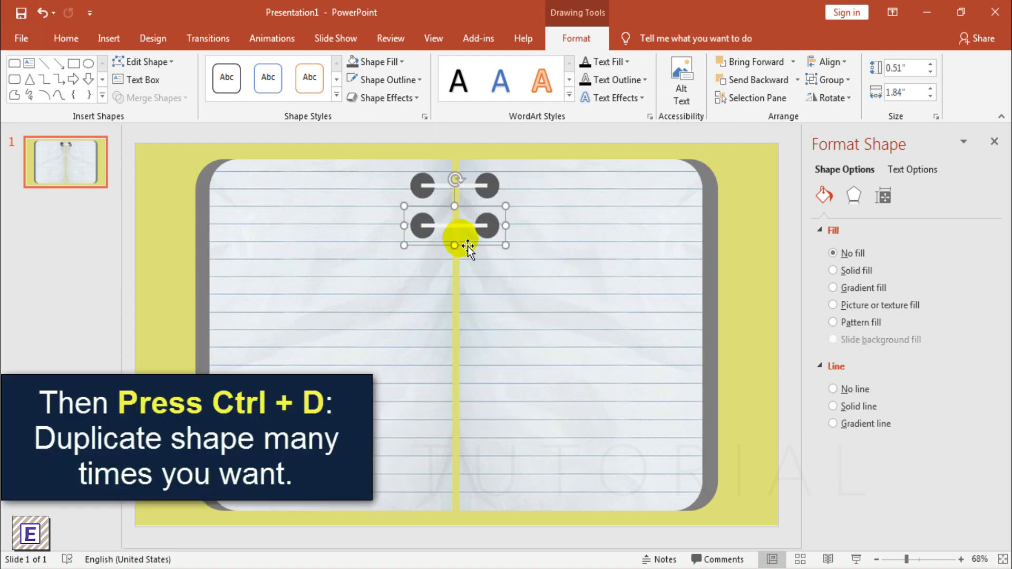
key("ctrl+d")
key("ctrl+d")
key("ctrl+d")
key("ctrl+d")
key("ctrl+d")
key("ctrl+d")
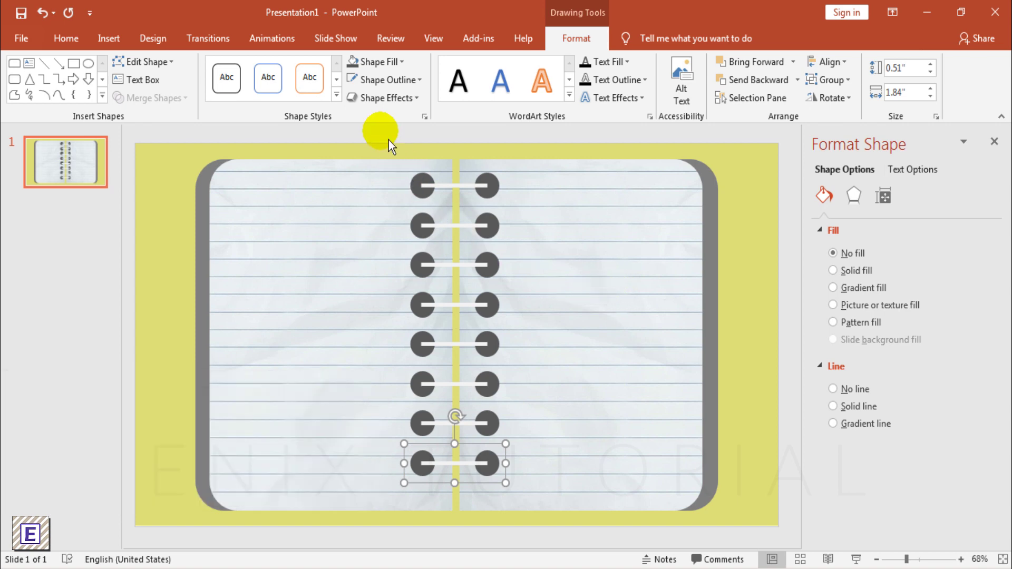
left_click(554, 459)
left_click_drag(380, 131, 530, 524)
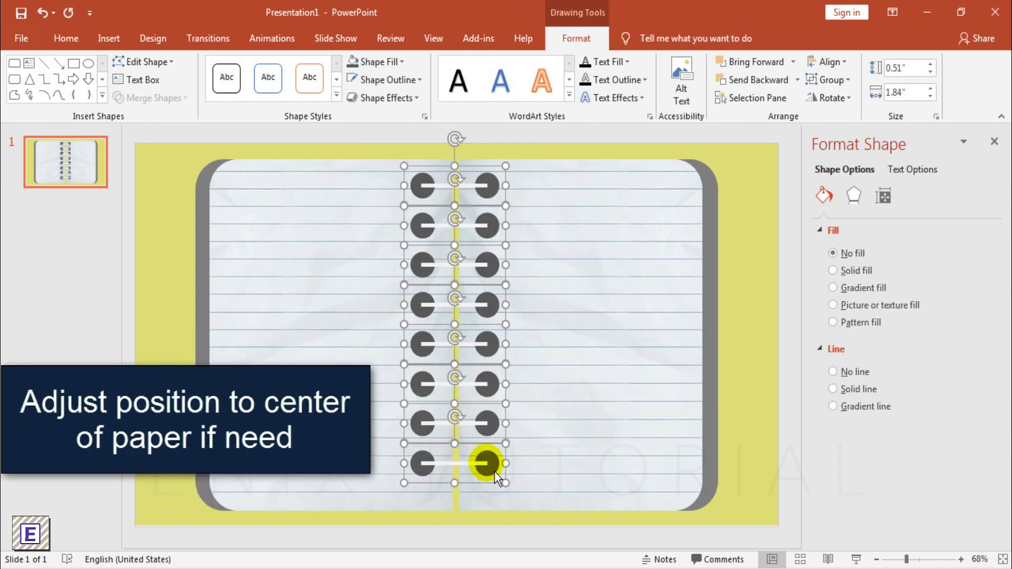
left_click_drag(494, 473, 501, 466)
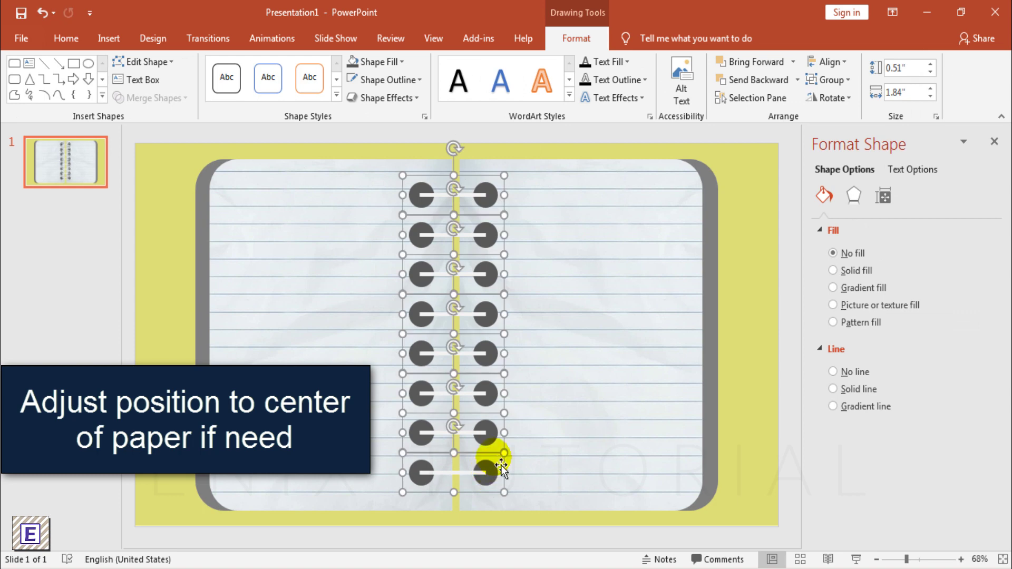
left_click(583, 141)
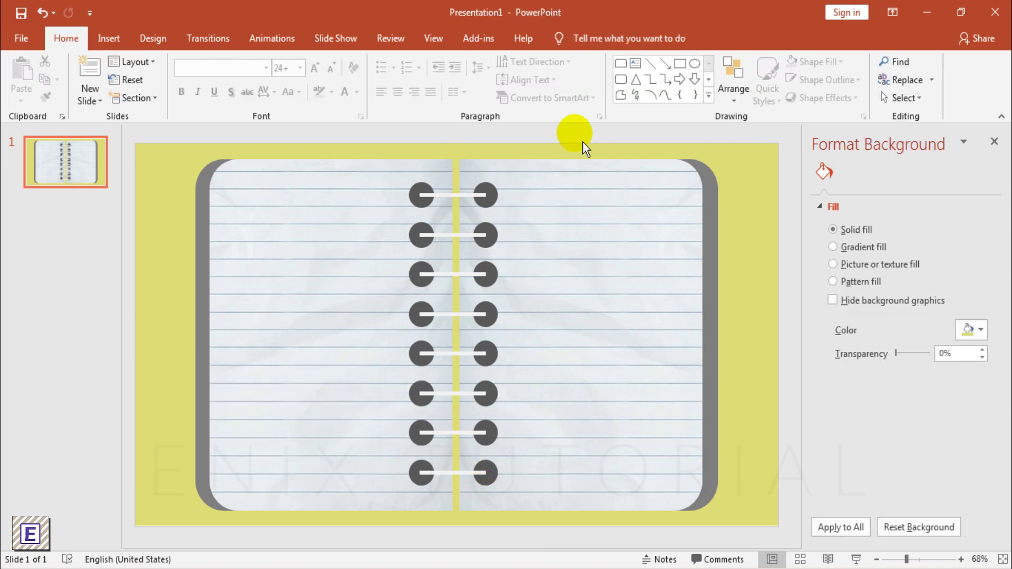
Step: Draw a rectangle tab at the notebook's top-left and type the TITLE 1 label
left_click(994, 142)
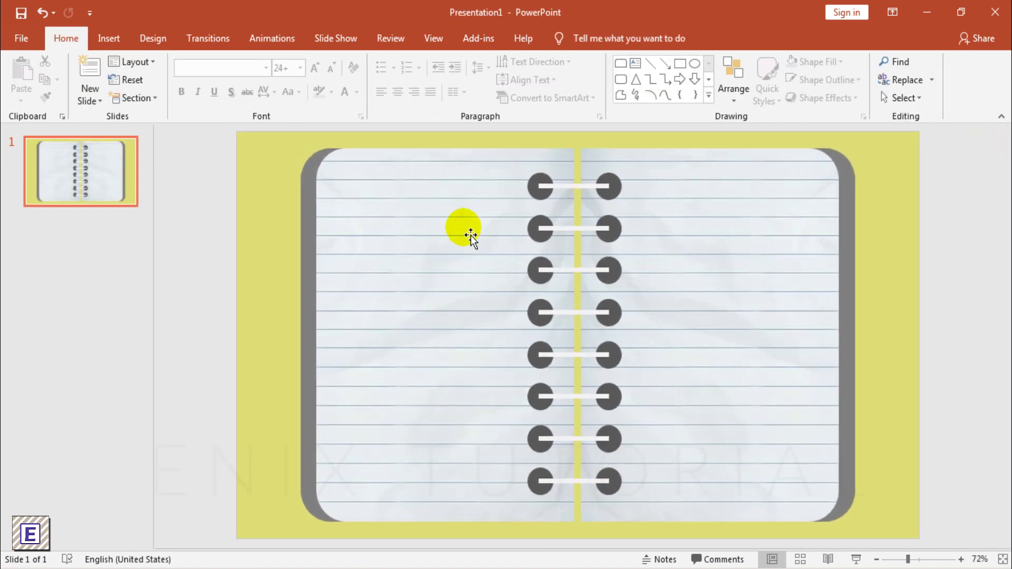
left_click(120, 52)
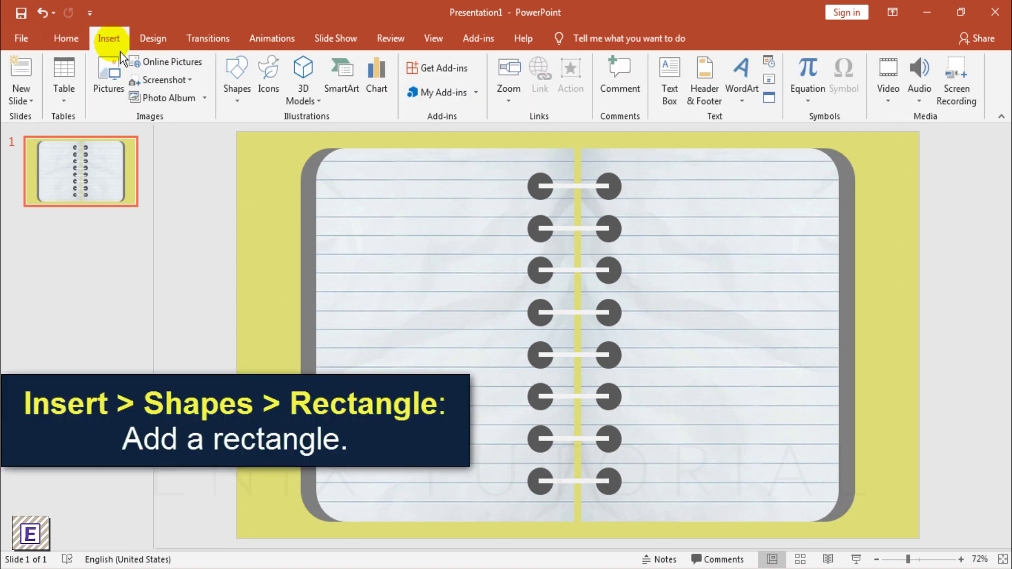
left_click(241, 100)
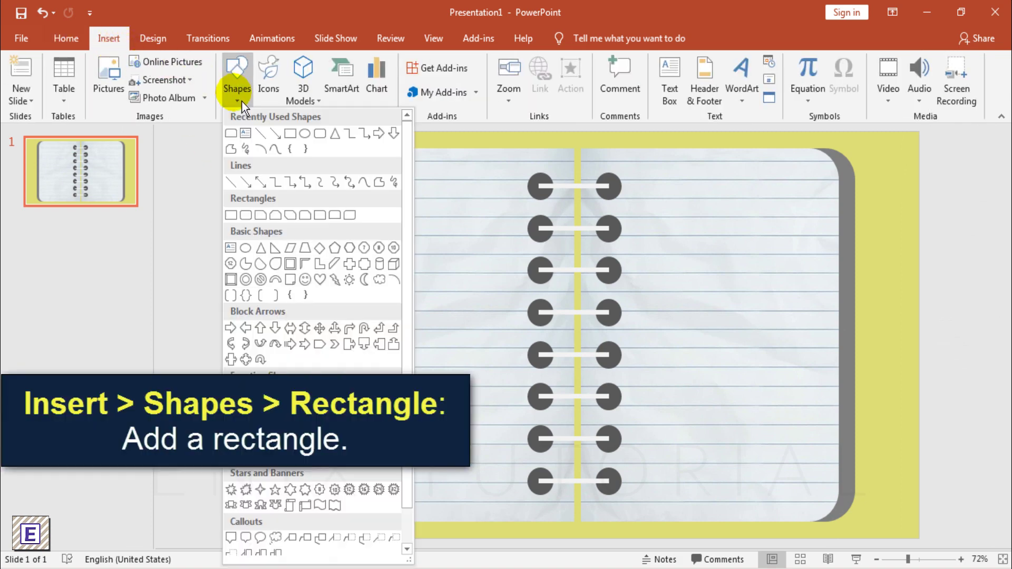
left_click(230, 215)
mouse_move(328, 196)
left_mouse_down()
mouse_move(417, 239)
mouse_move(417, 229)
left_mouse_up()
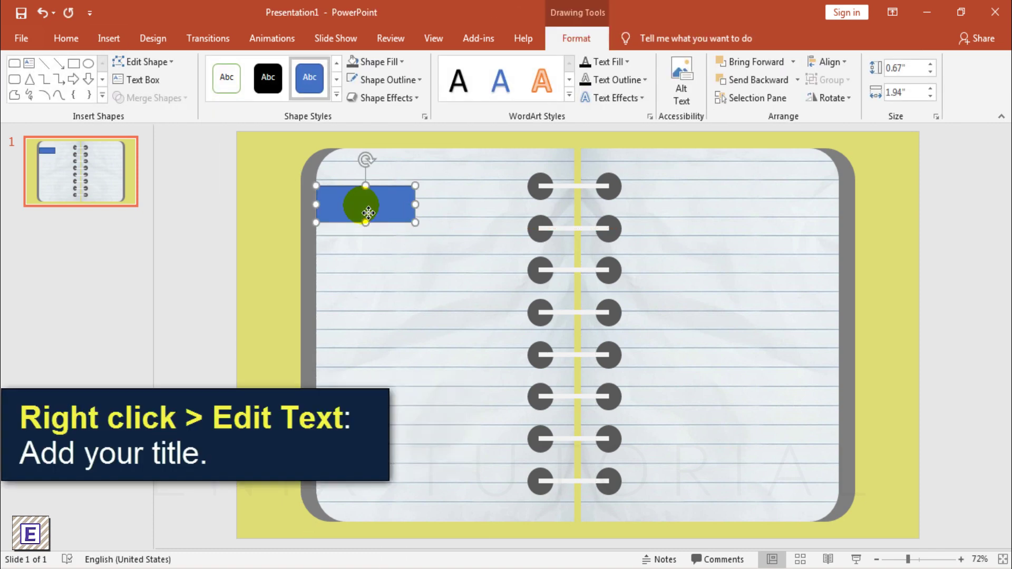
right_click(362, 207)
left_click(401, 296)
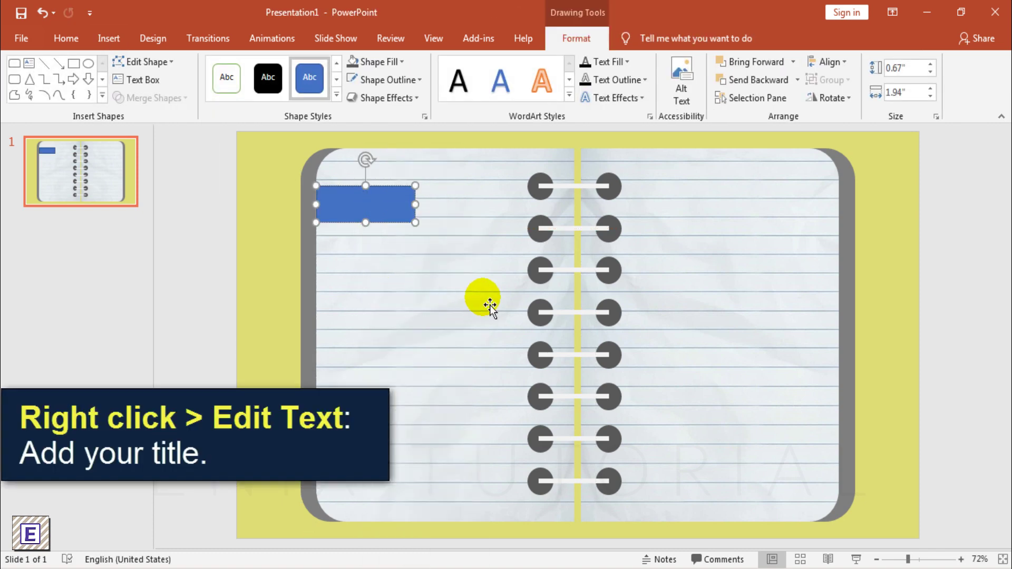
type("TITLE 1")
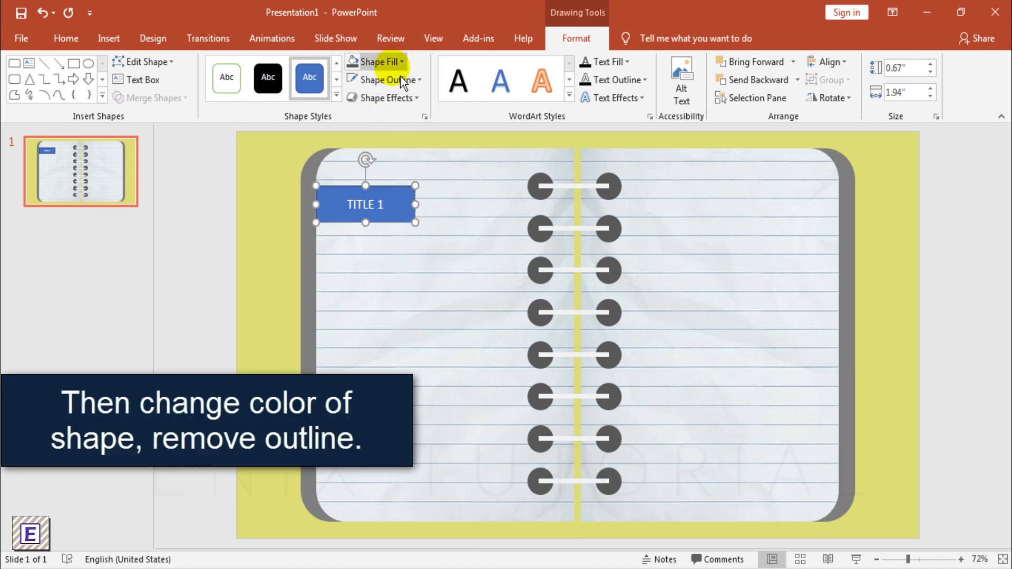
Step: Make the TITLE 1 box light blue with no outline, about 0.53" by 1.6"
left_click(400, 61)
left_click(433, 187)
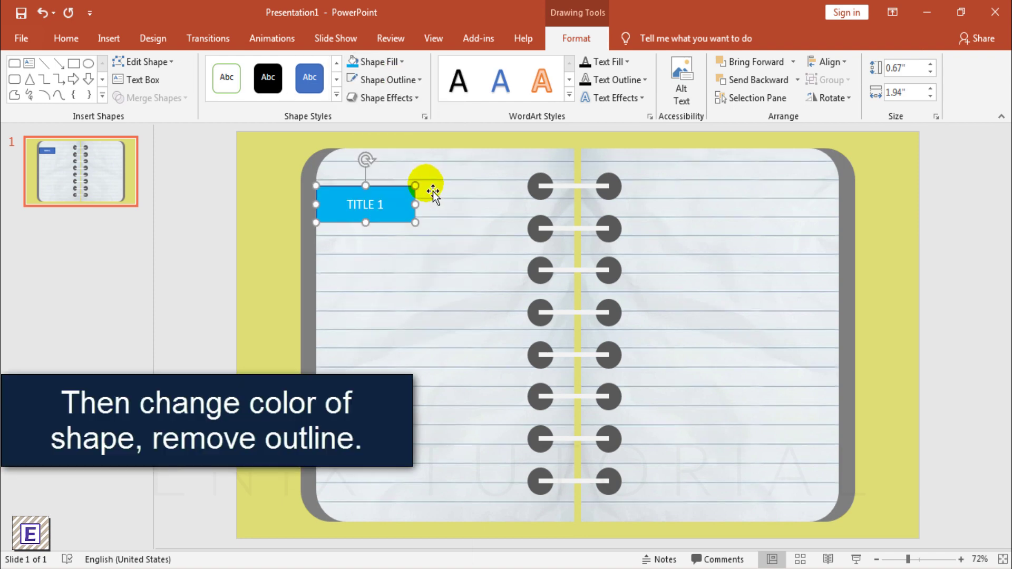
left_click(390, 80)
left_click(391, 250)
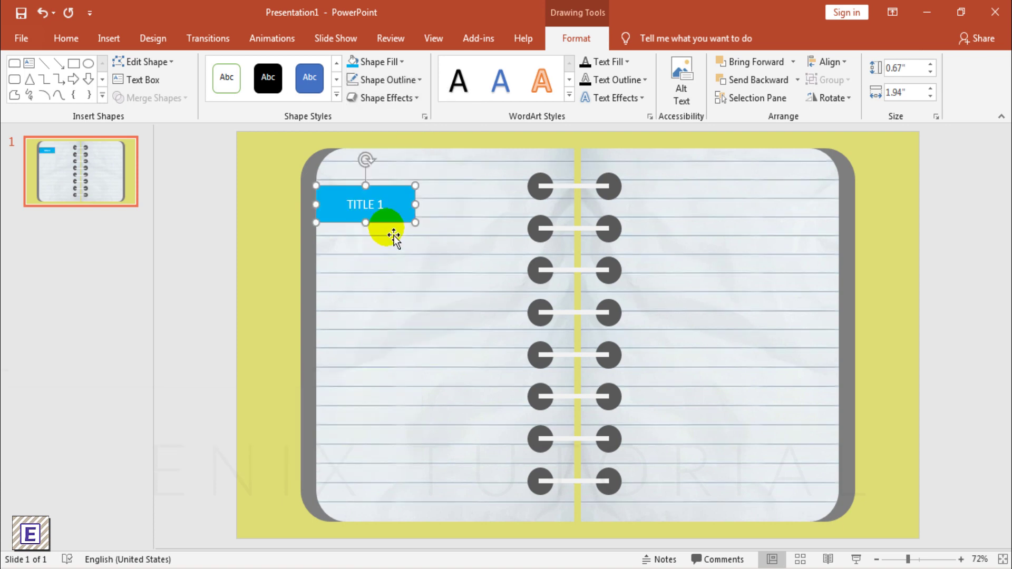
left_click_drag(415, 222, 401, 217)
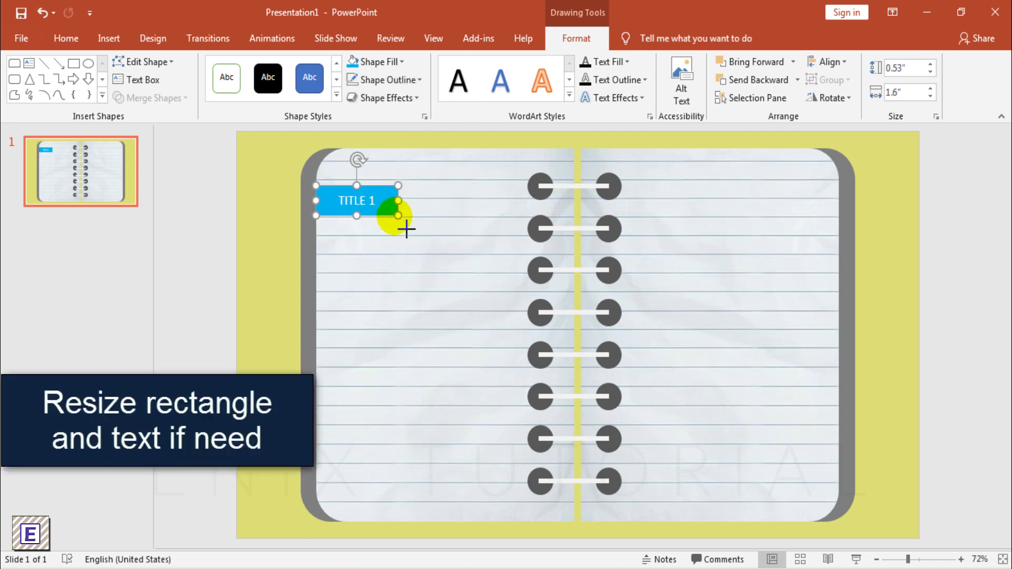
left_click_drag(407, 229, 403, 227)
Step: Increase the TITLE 1 font size to 20 pt
left_click(66, 38)
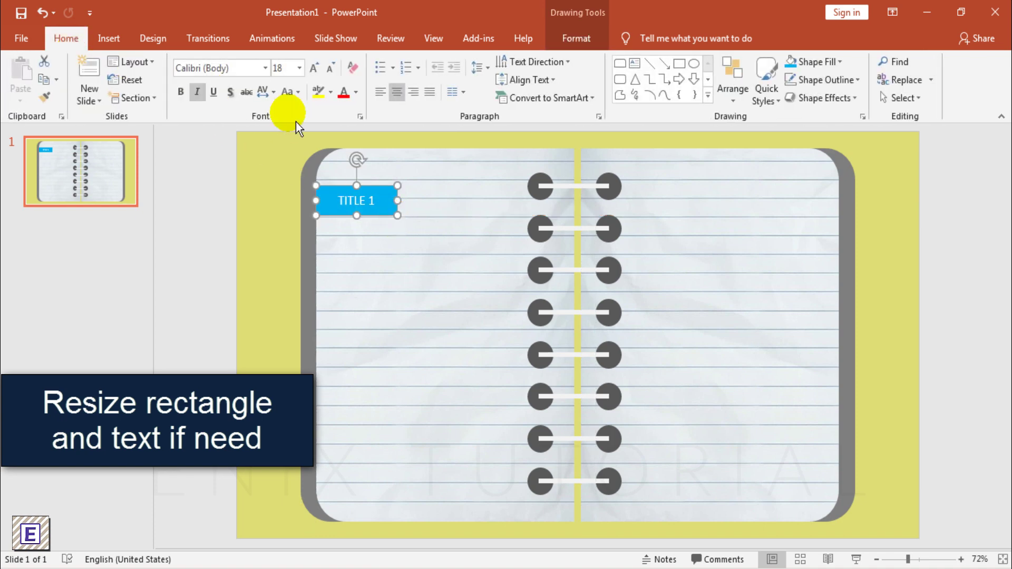
left_click(316, 70)
left_click(327, 79)
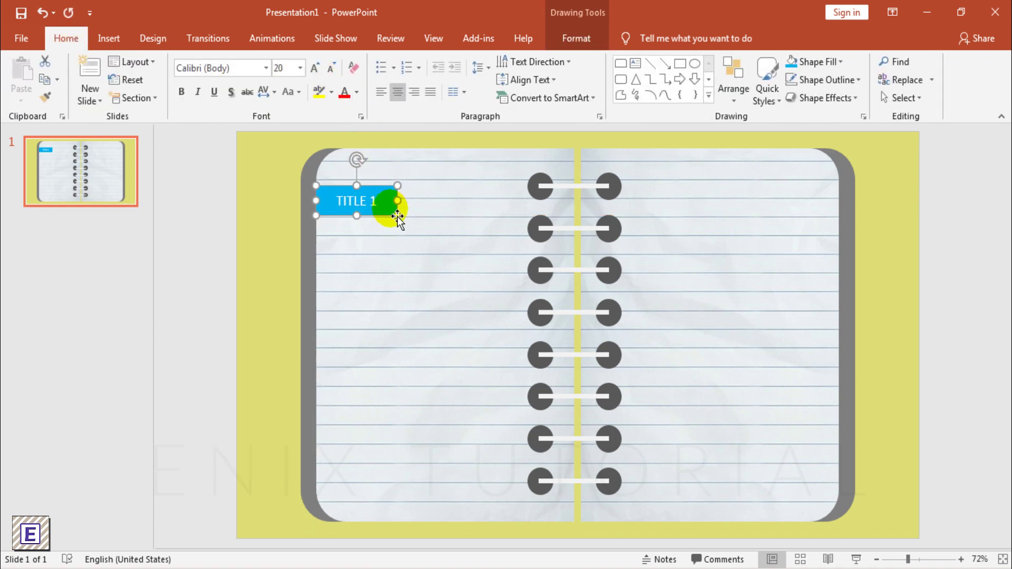
Step: Apply the Lines motion path to TITLE 1 with direction Left
left_click(290, 48)
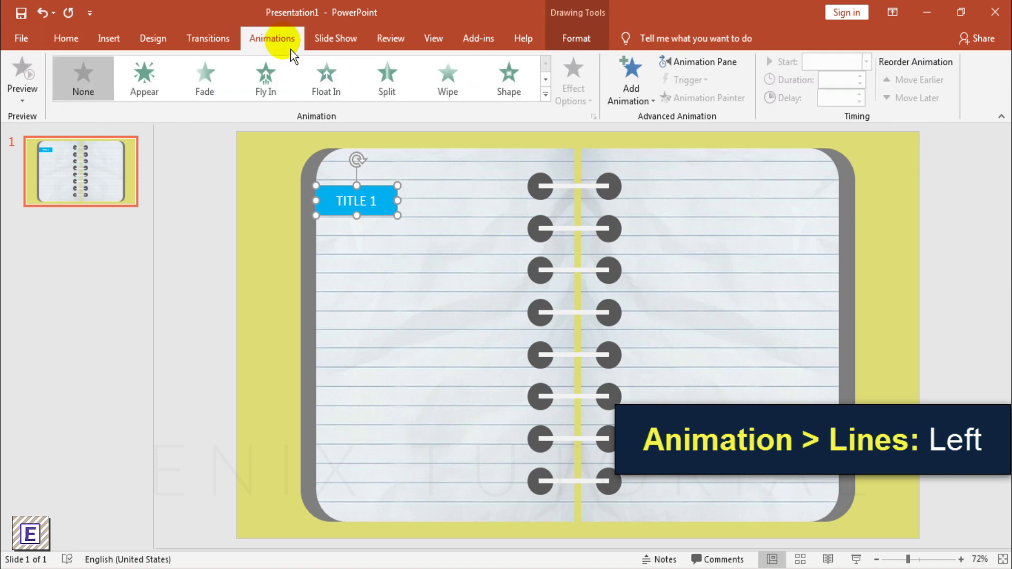
left_click(546, 96)
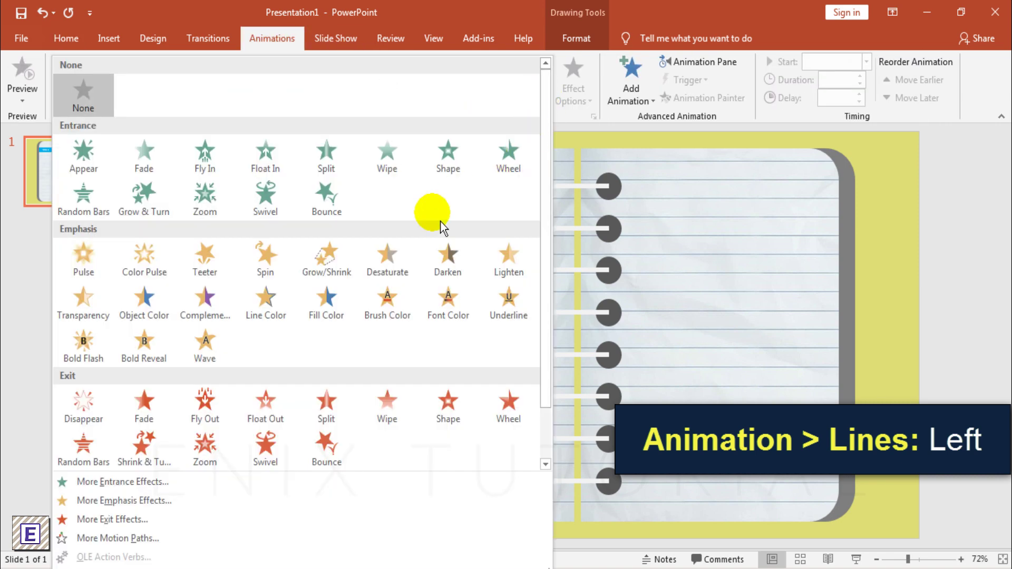
scroll(429, 213, "down", 2)
left_click(98, 450)
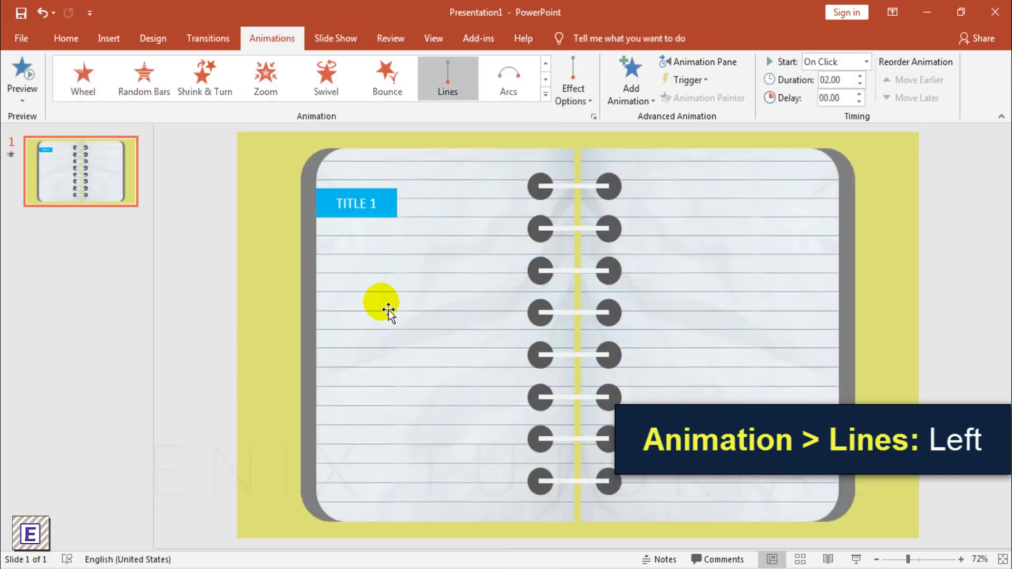
left_click(583, 110)
left_click(584, 177)
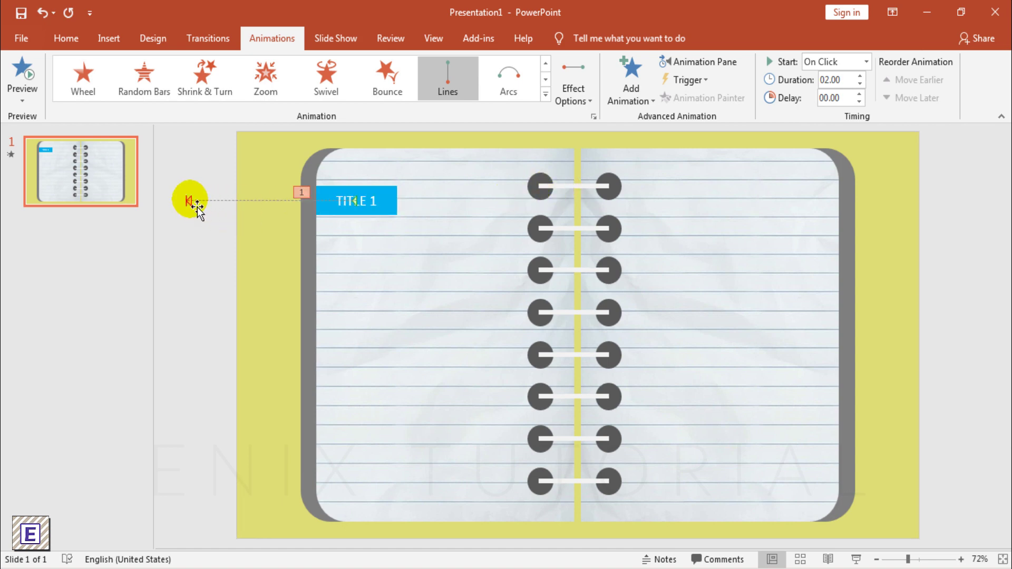
Step: Shorten the motion path so it ends at the notebook's left edge
left_click(198, 207)
left_click_drag(215, 208, 314, 206)
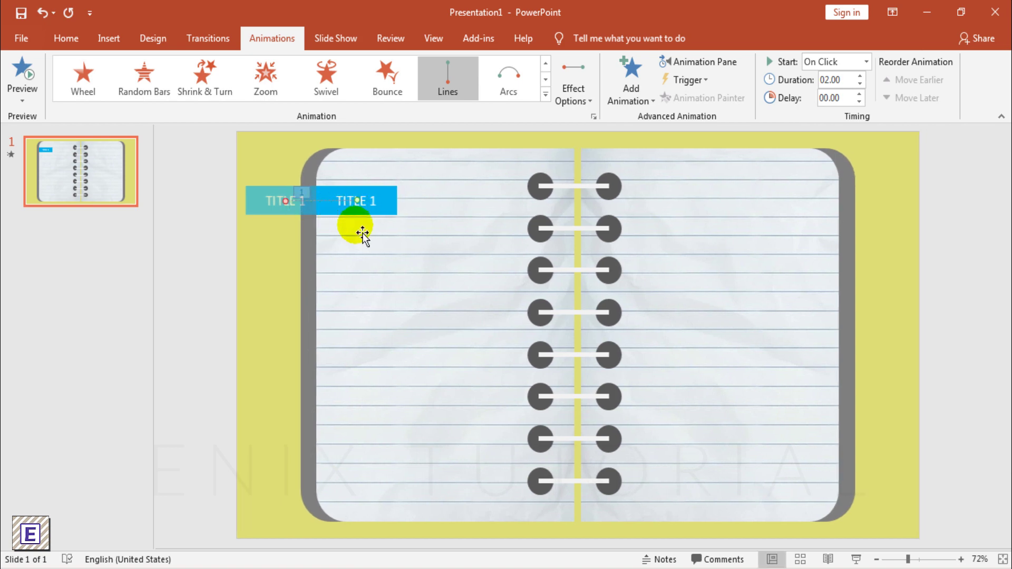
left_click(385, 200)
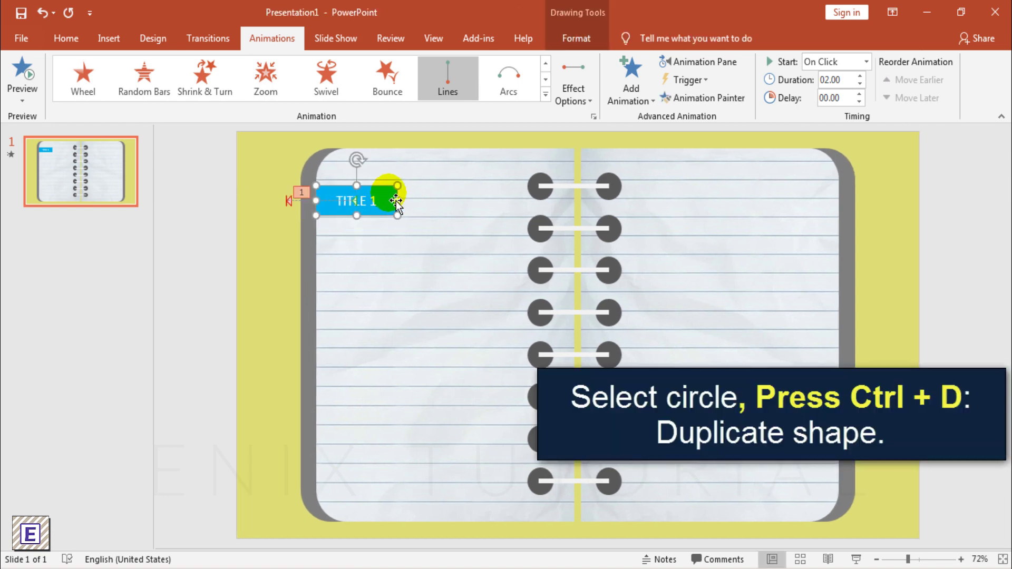
Step: Duplicate the TITLE 1 tab twice, spacing the copies down the left page
key("ctrl+d")
left_click_drag(397, 200, 388, 312)
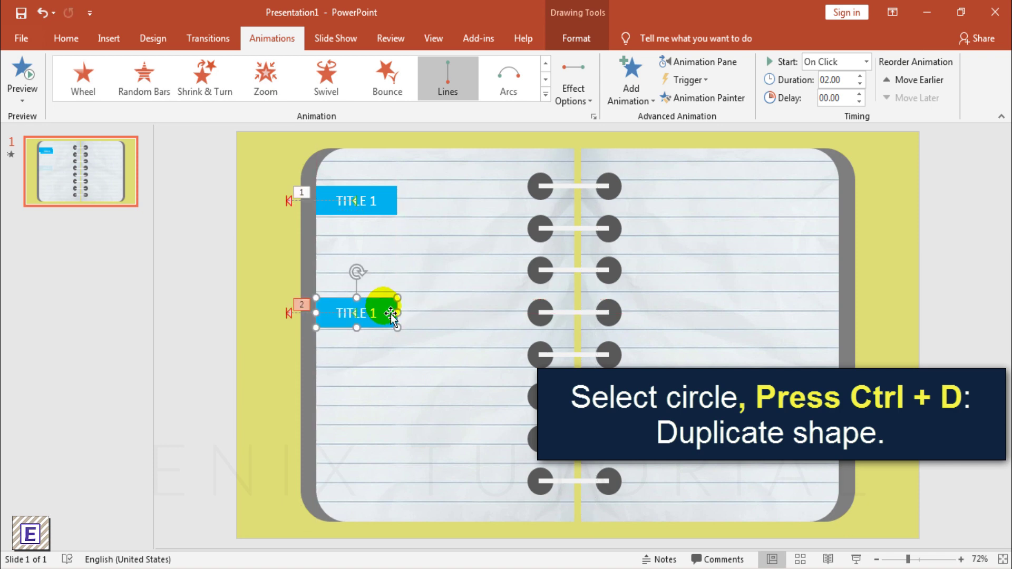
key("ctrl+d")
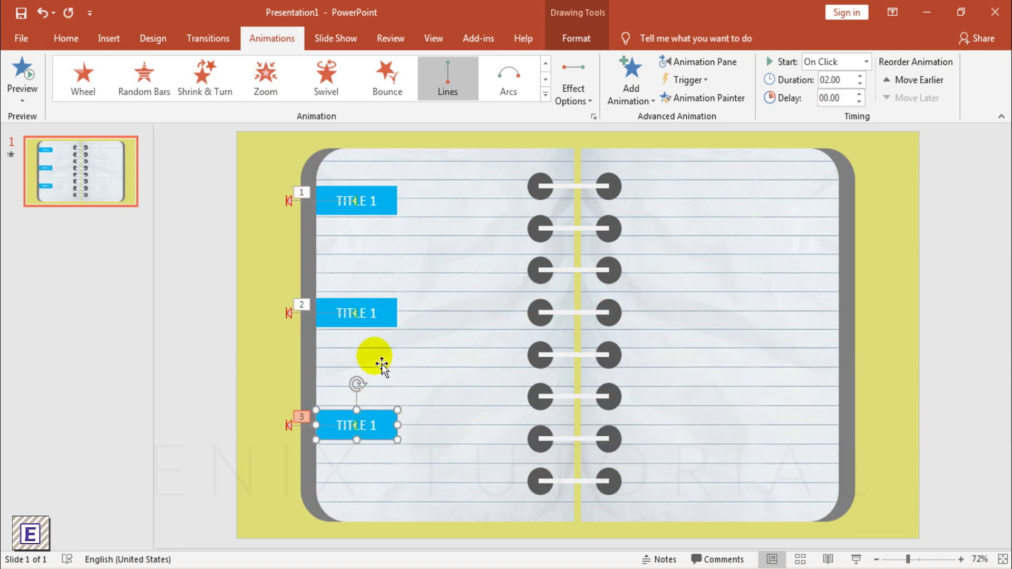
Step: Fill the second title tab with orange
left_click(391, 326)
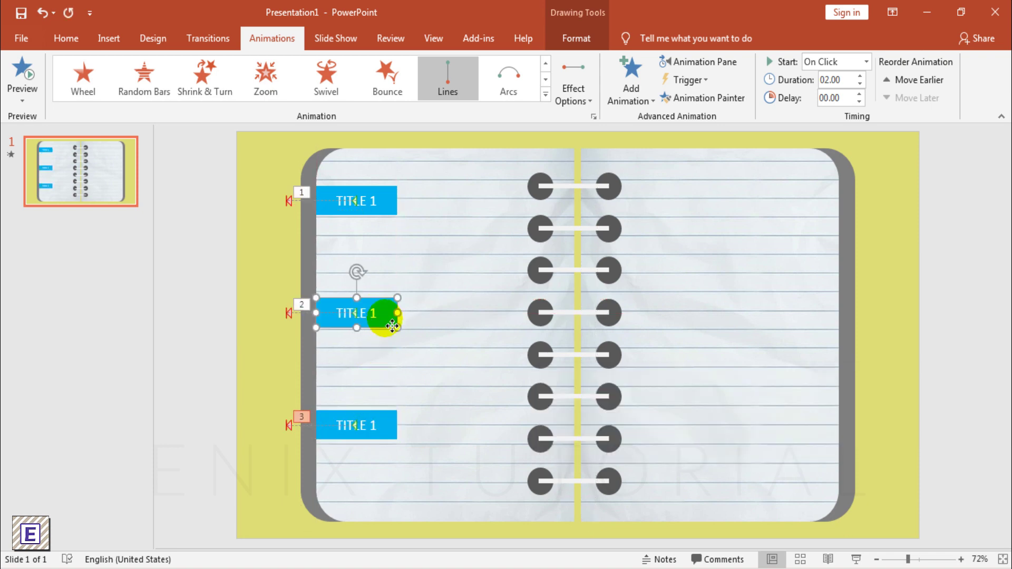
left_click(564, 47)
left_click(390, 61)
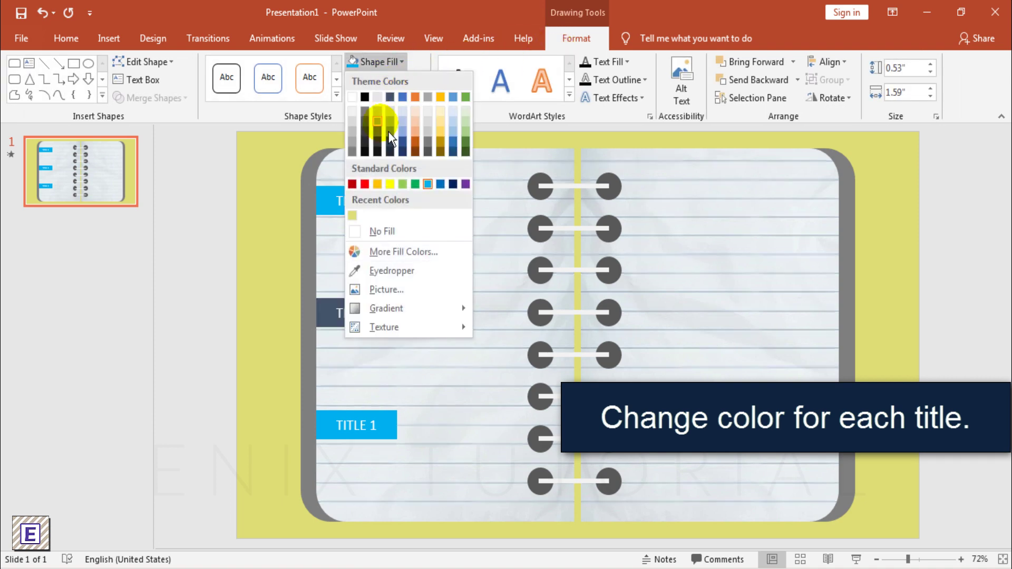
left_click(377, 184)
Step: Fill the bottom tab green and copy it to the top of the right page
left_click(384, 422)
left_click(401, 64)
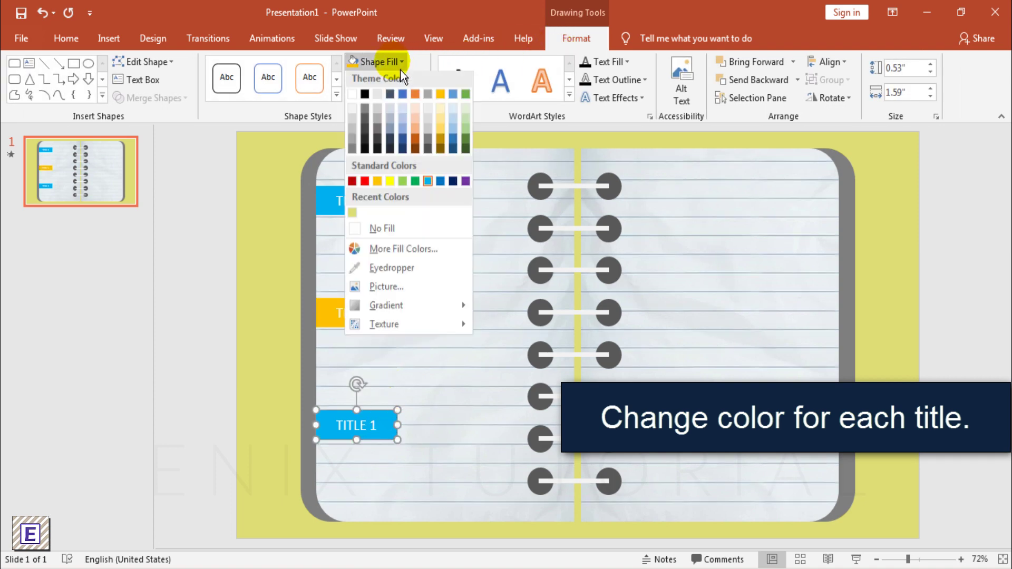
left_click(415, 181)
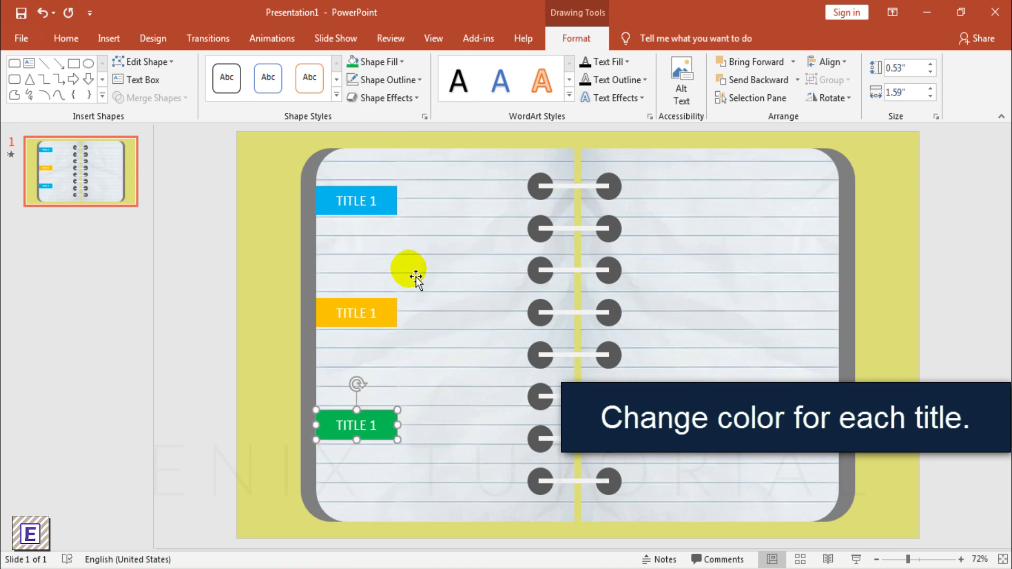
left_click_drag(396, 449, 814, 204)
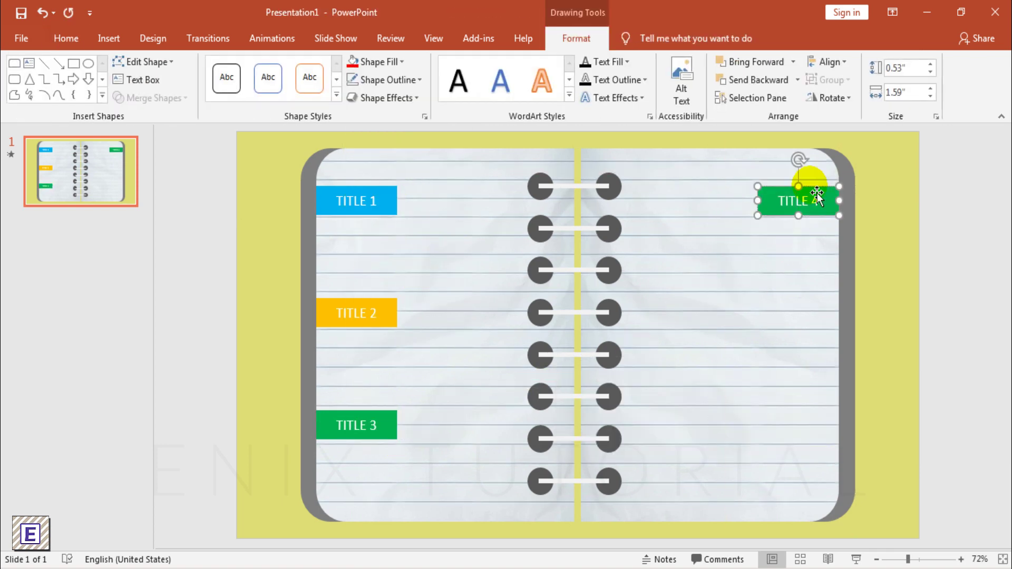
Step: Set TITLE 4's Lines path direction to Right and pull its end back toward the notebook edge
left_click(279, 39)
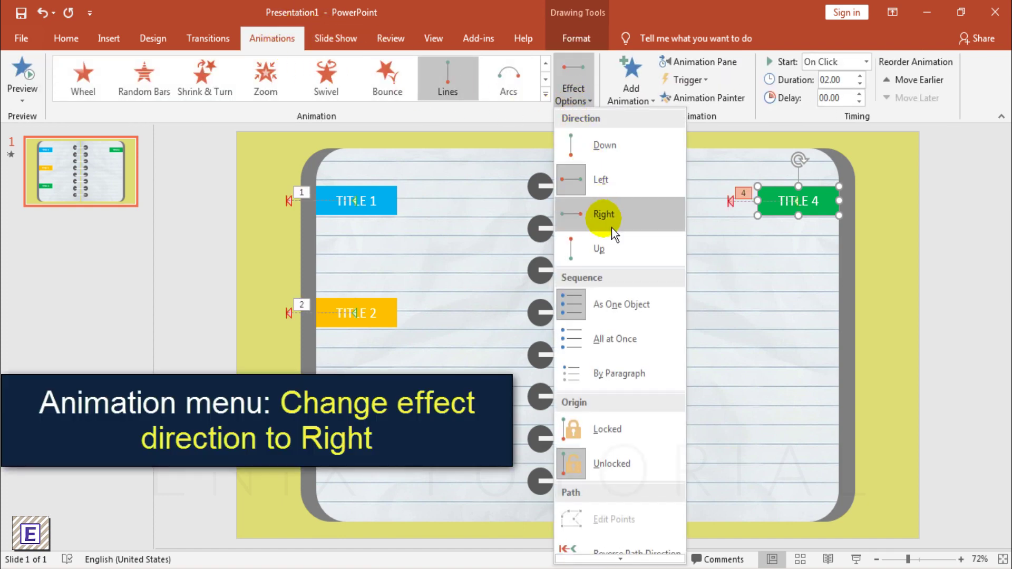
left_click(612, 227)
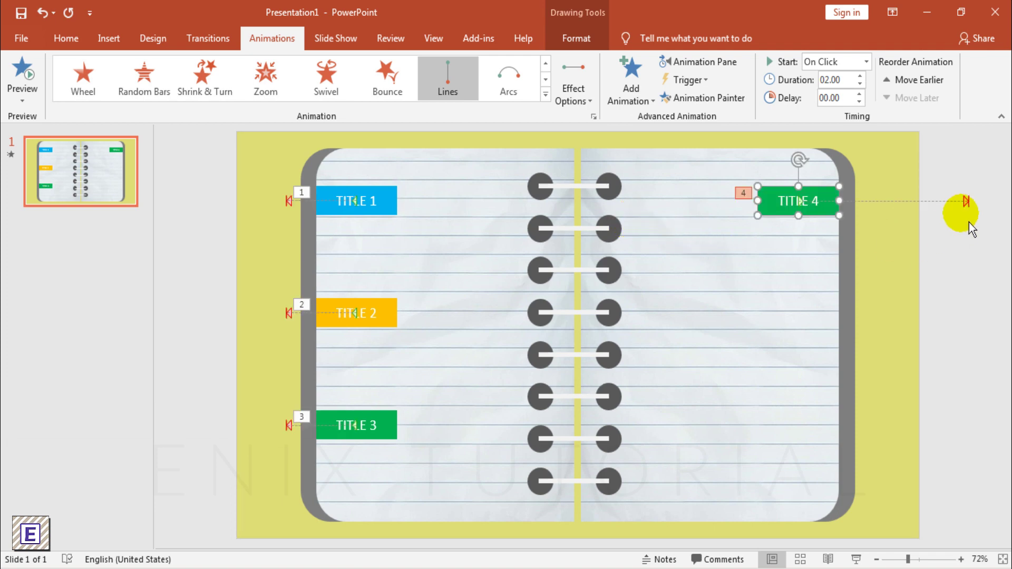
left_click_drag(969, 223, 869, 215)
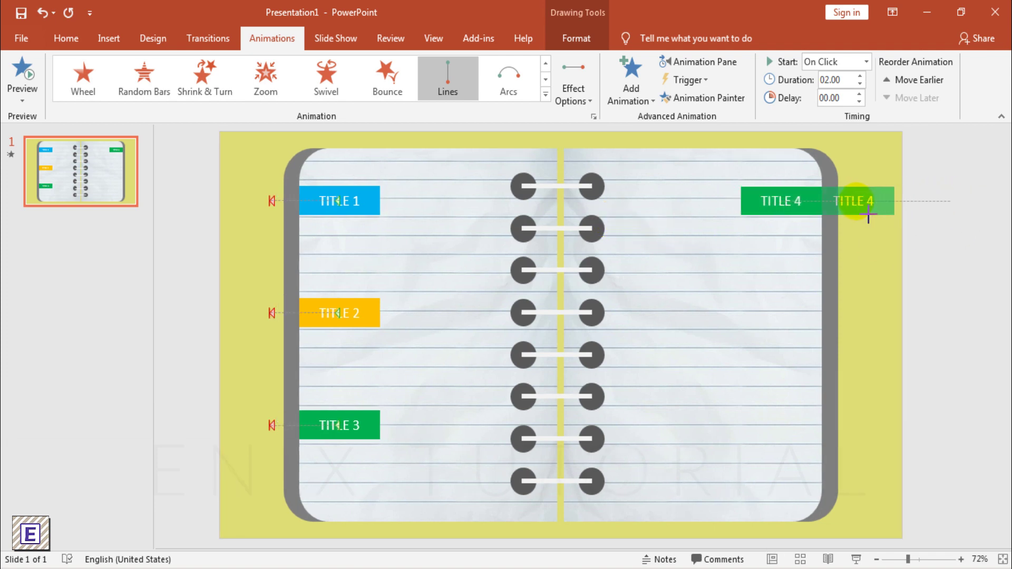
Step: End TITLE 4's path just past the edge and place a duplicate level with TITLE 2
left_click_drag(859, 216, 859, 217)
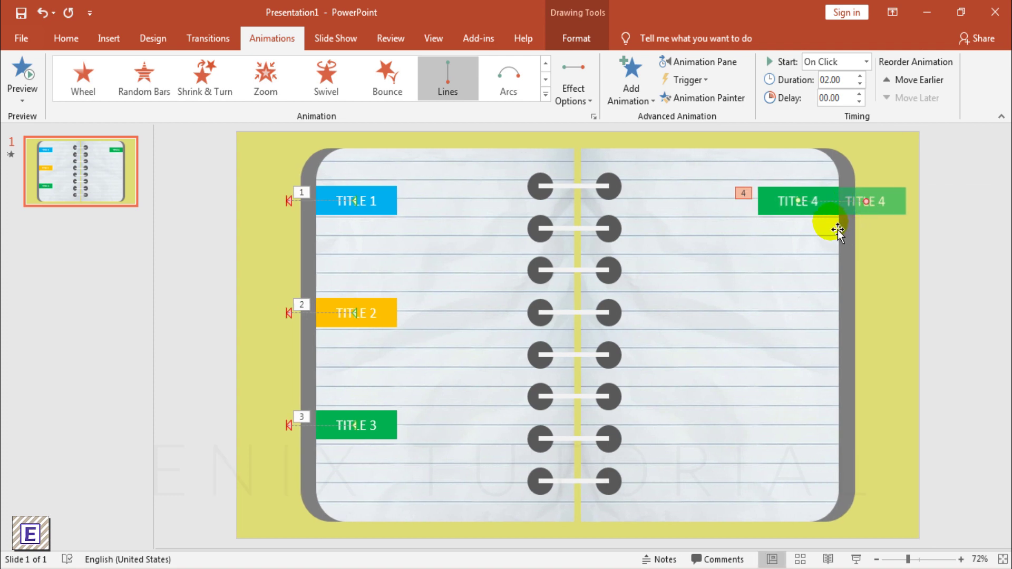
left_click(816, 199)
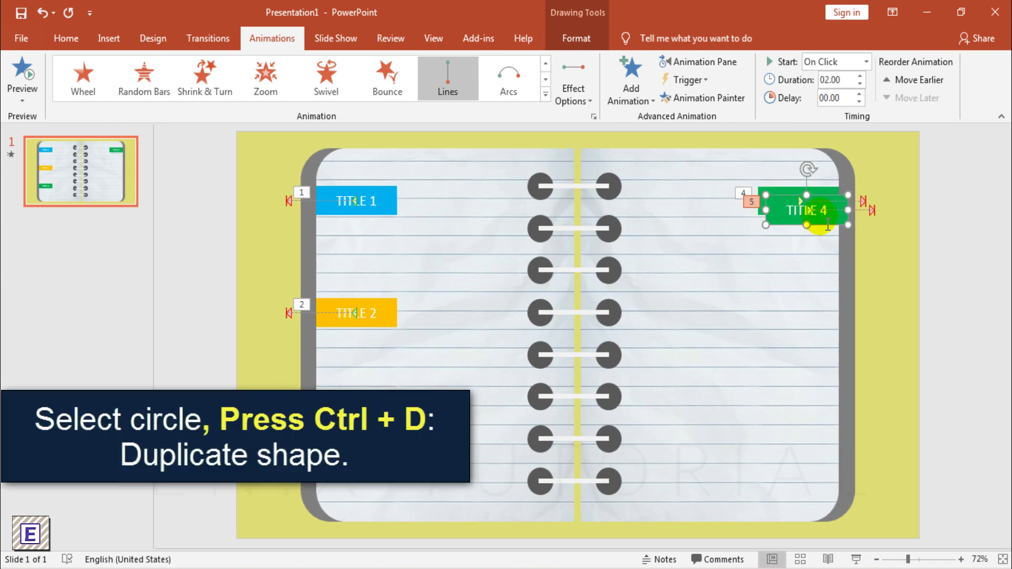
key("ctrl+d")
left_click_drag(830, 205, 826, 304)
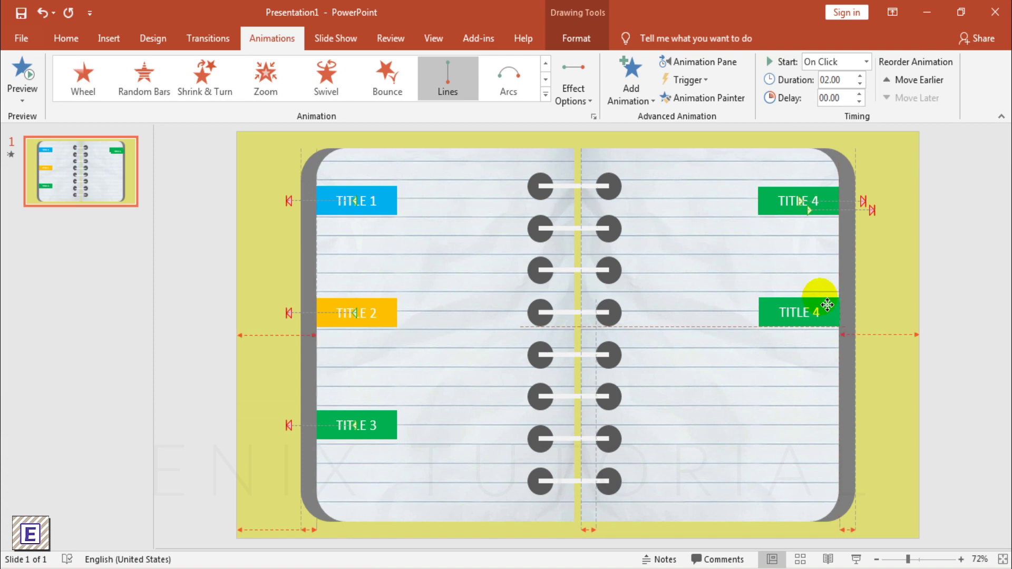
left_click_drag(826, 305, 826, 306)
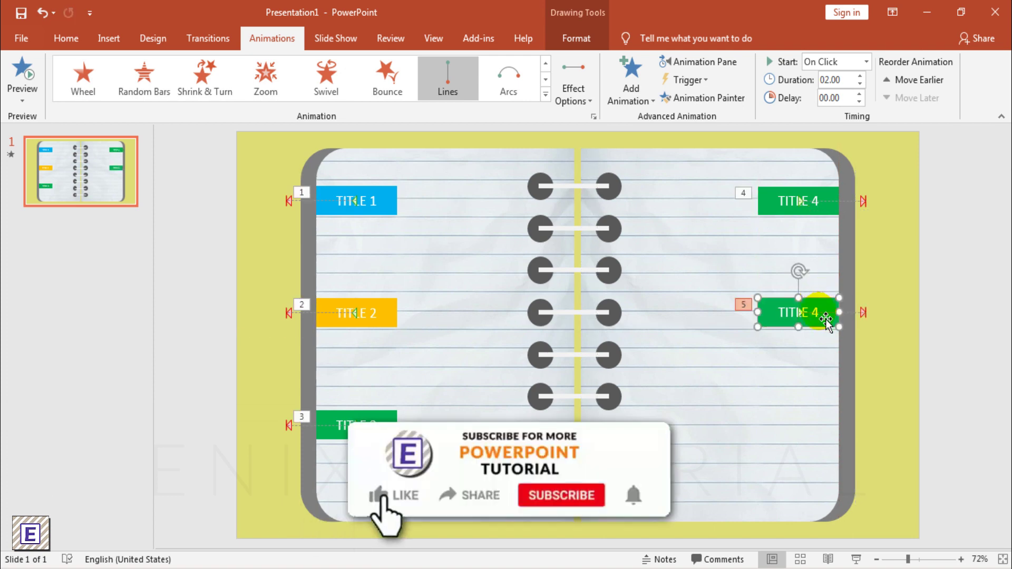
Step: Relabel the copied tab 'TITLE 5' and fill it purple
left_click(825, 321)
key("BackSpace")
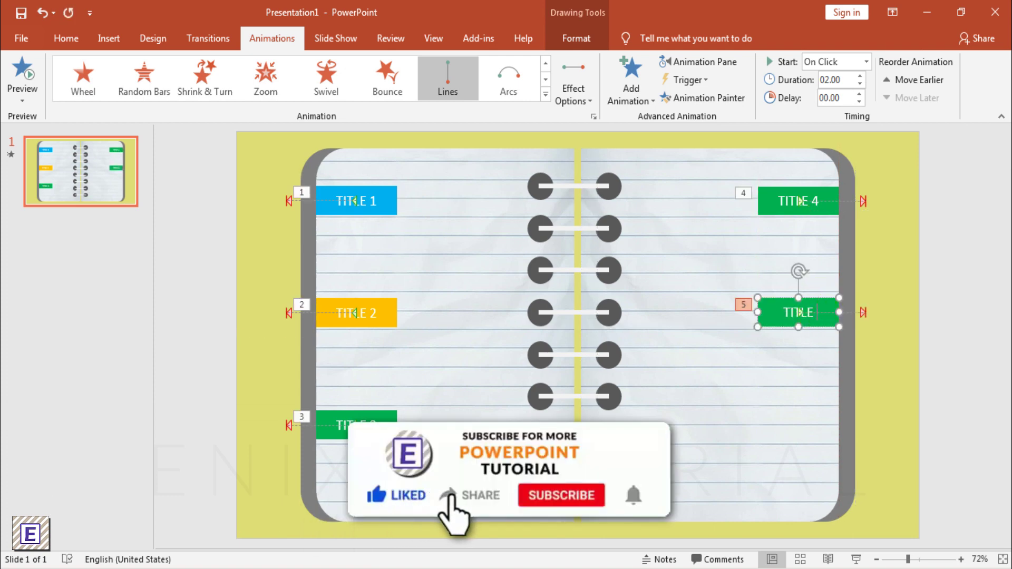
type("5")
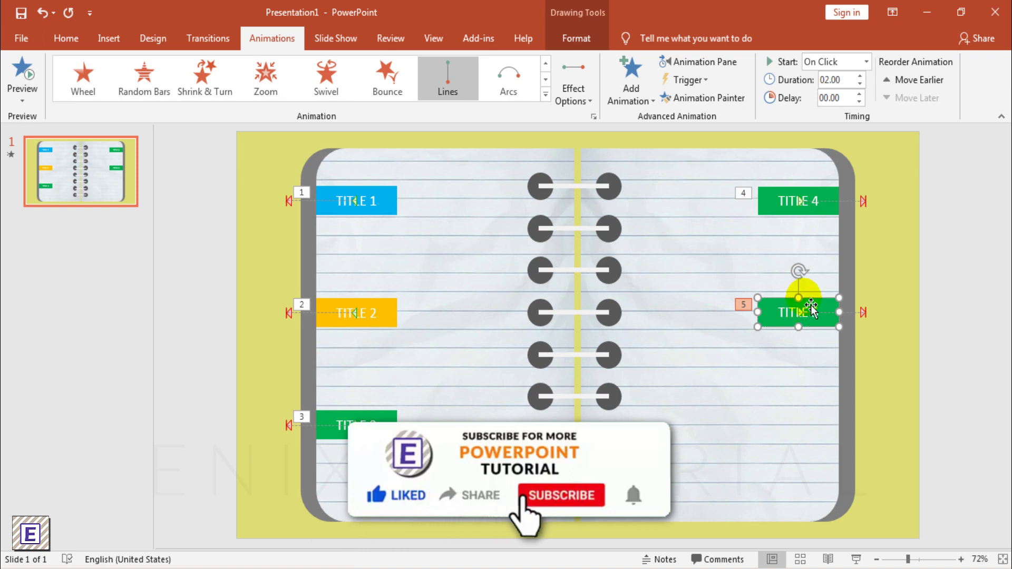
left_click(577, 38)
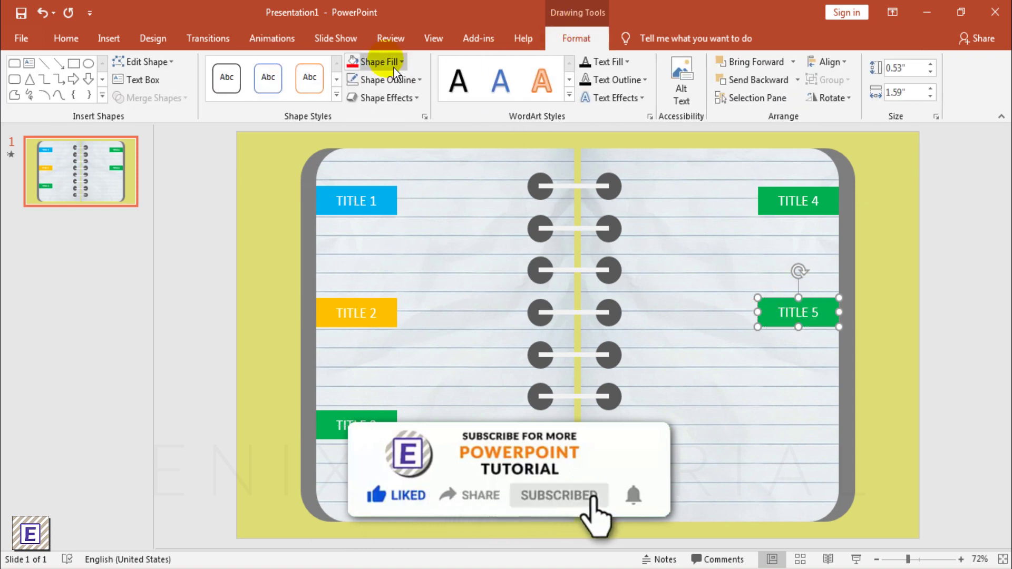
left_click(374, 62)
left_click(466, 184)
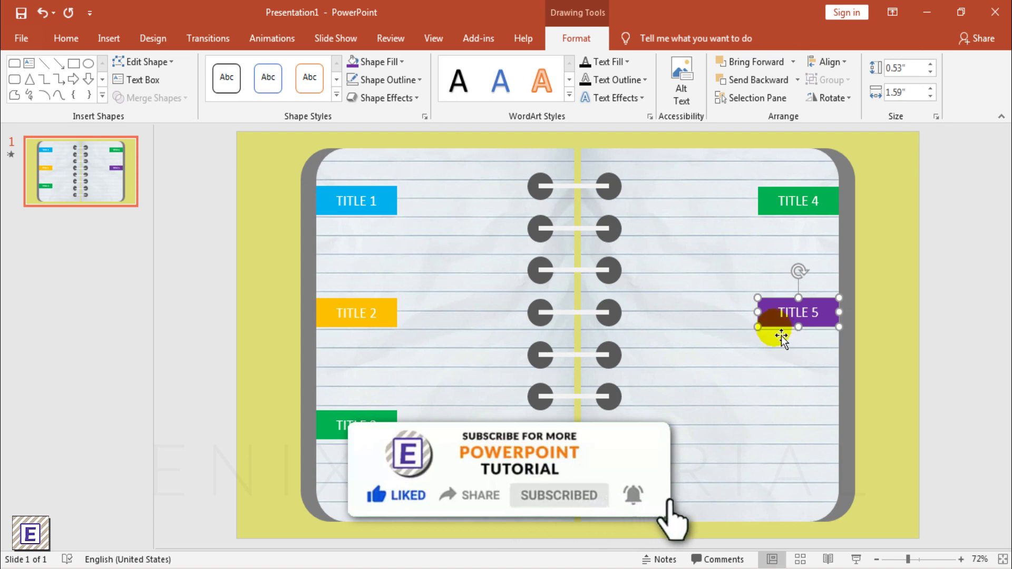
Step: Duplicate TITLE 5 below itself as TITLE 6 and fill it red
key("ctrl+d")
left_click(824, 430)
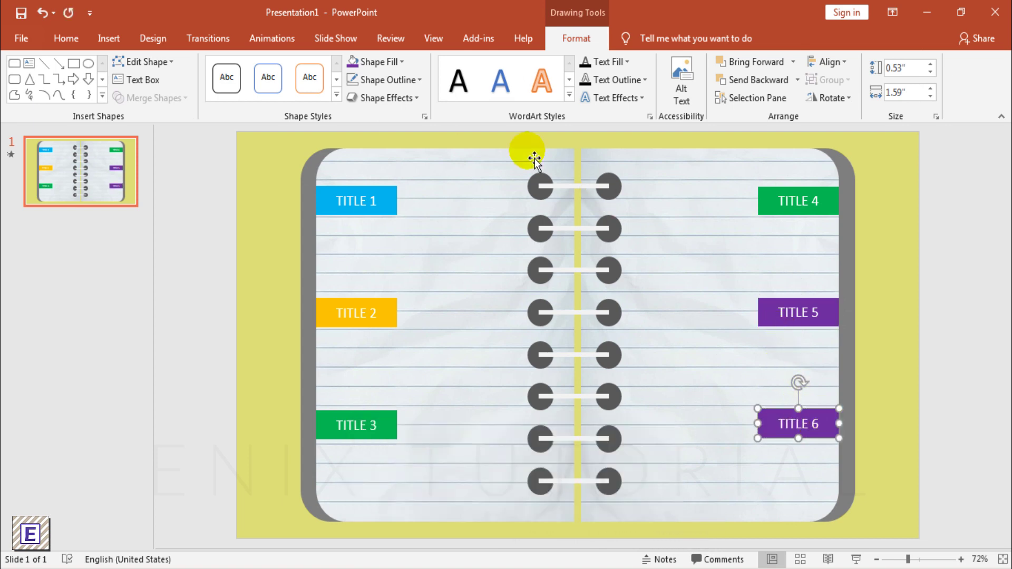
left_click(405, 71)
left_click(372, 194)
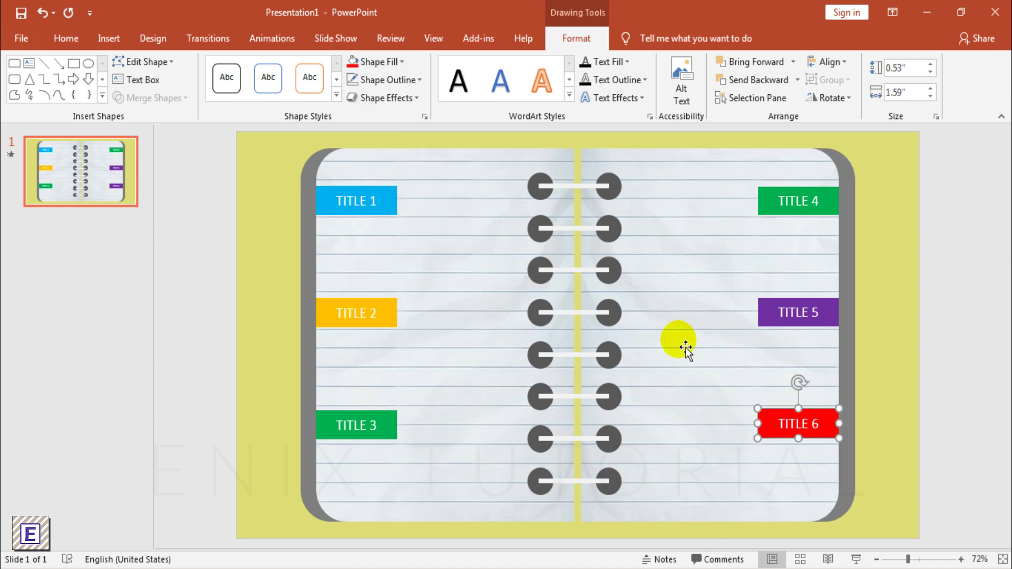
left_click(969, 343)
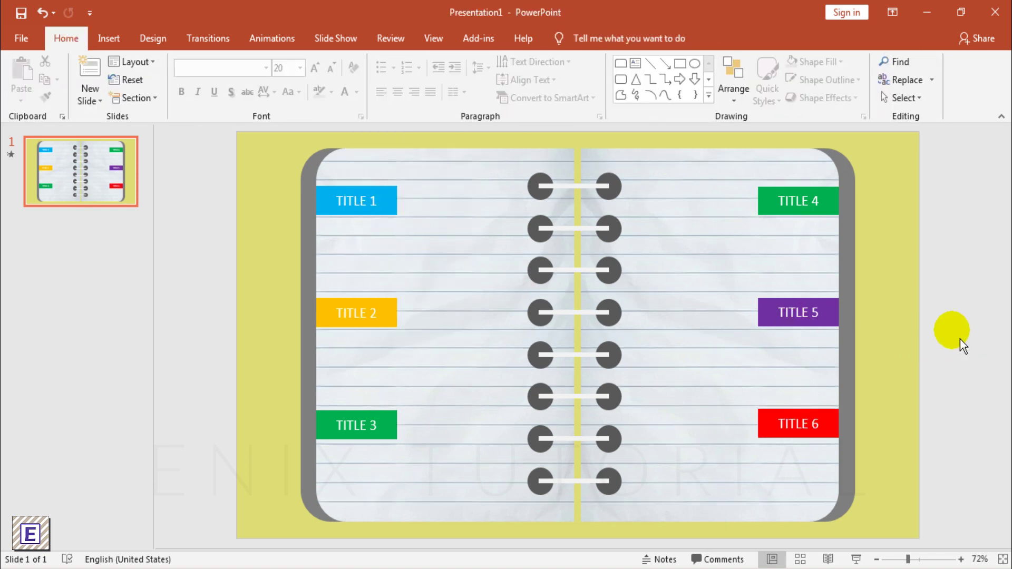
Step: Bring both paper page shapes to the front, covering the title tabs
left_click(898, 560)
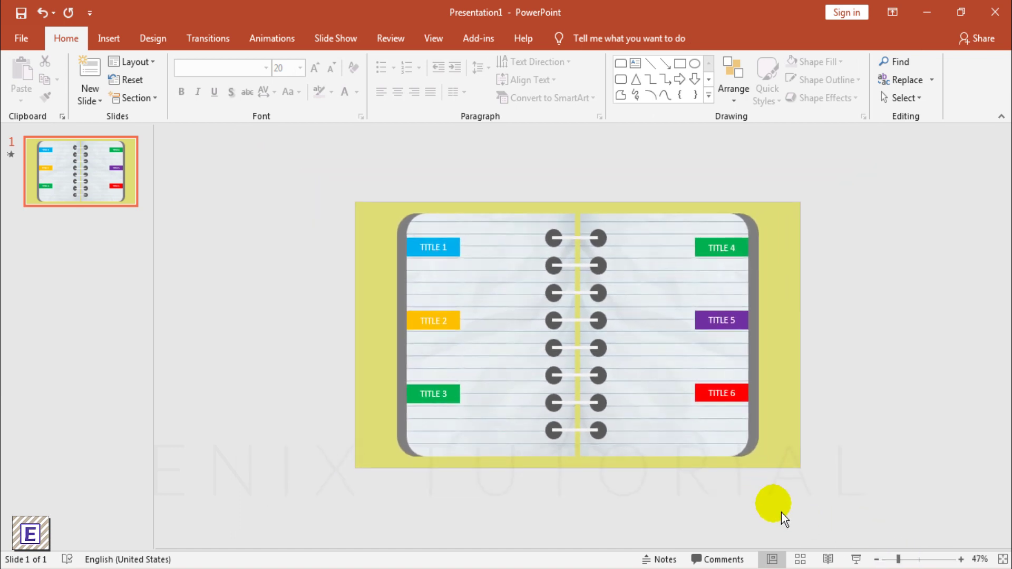
left_click(509, 337)
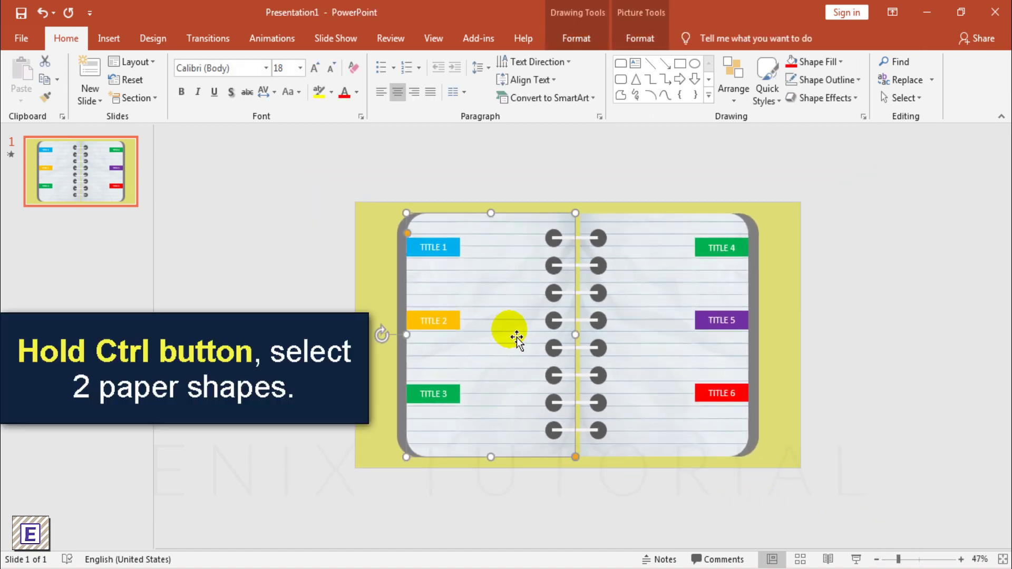
left_click(667, 316, "ctrl")
right_click(653, 273)
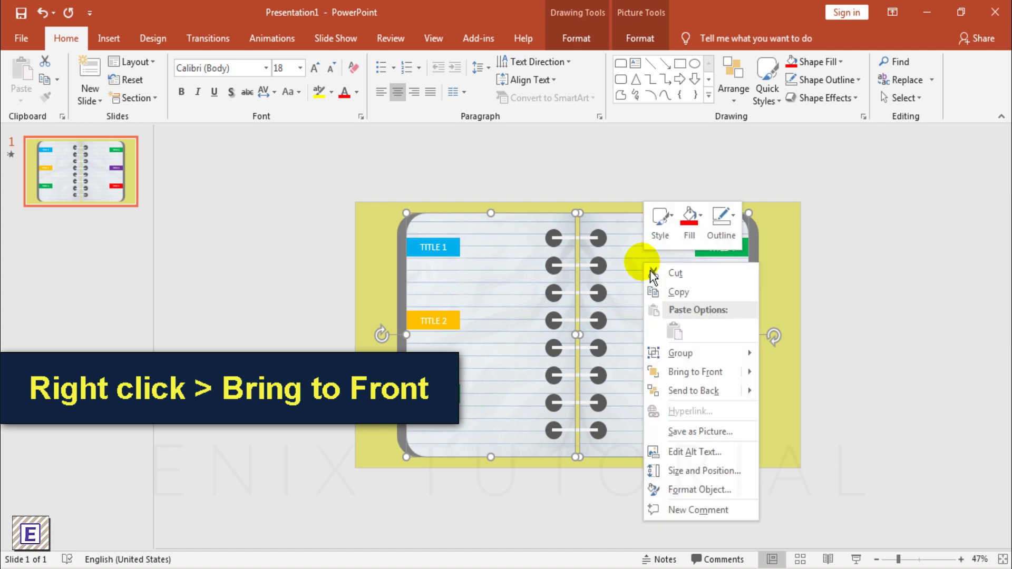
left_click(691, 372)
left_click(632, 517)
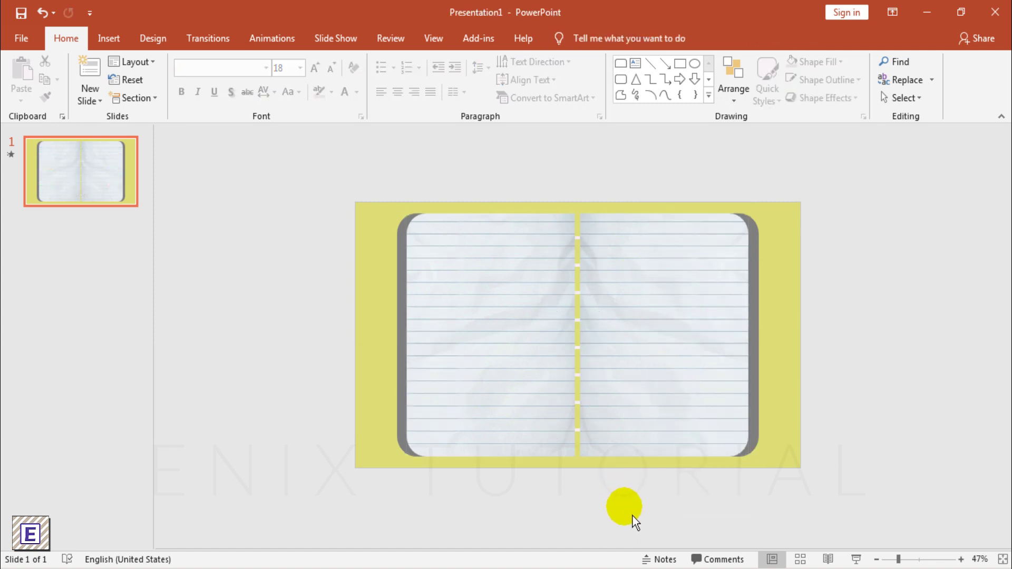
Step: Bring all eight binder rings back in front of the paper
left_click_drag(633, 517, 502, 154)
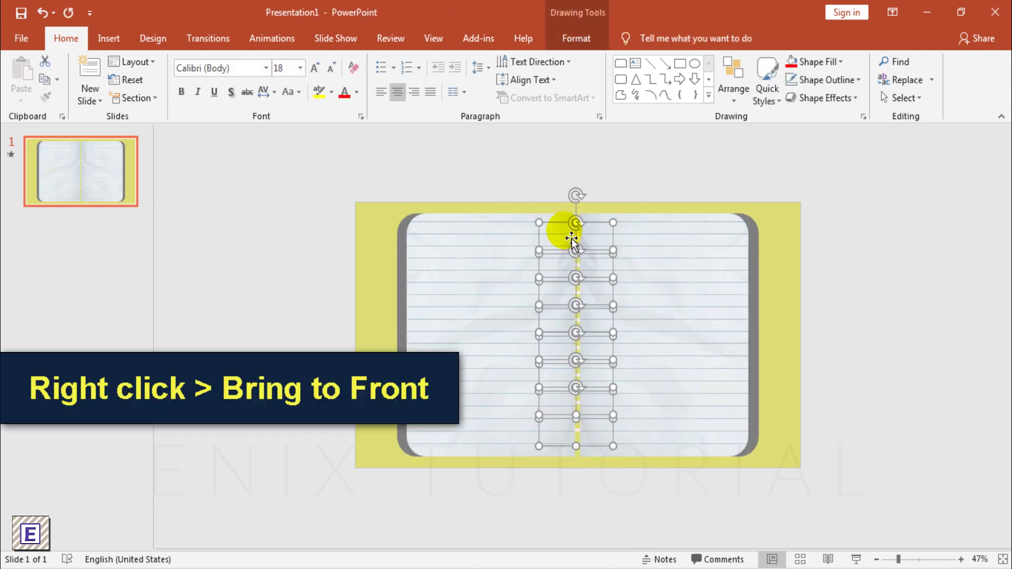
right_click(569, 232)
left_click(612, 333)
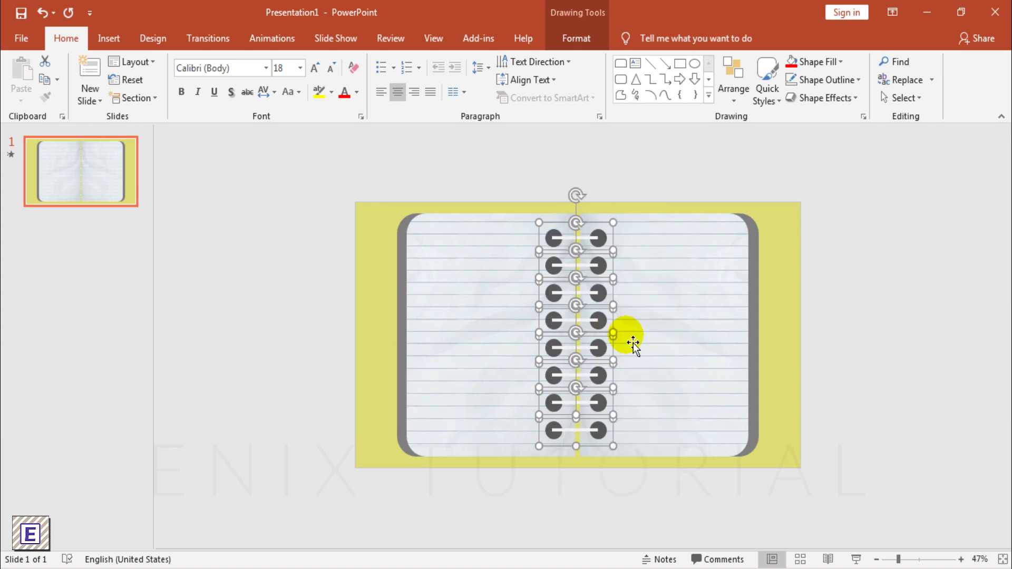
left_click(872, 388)
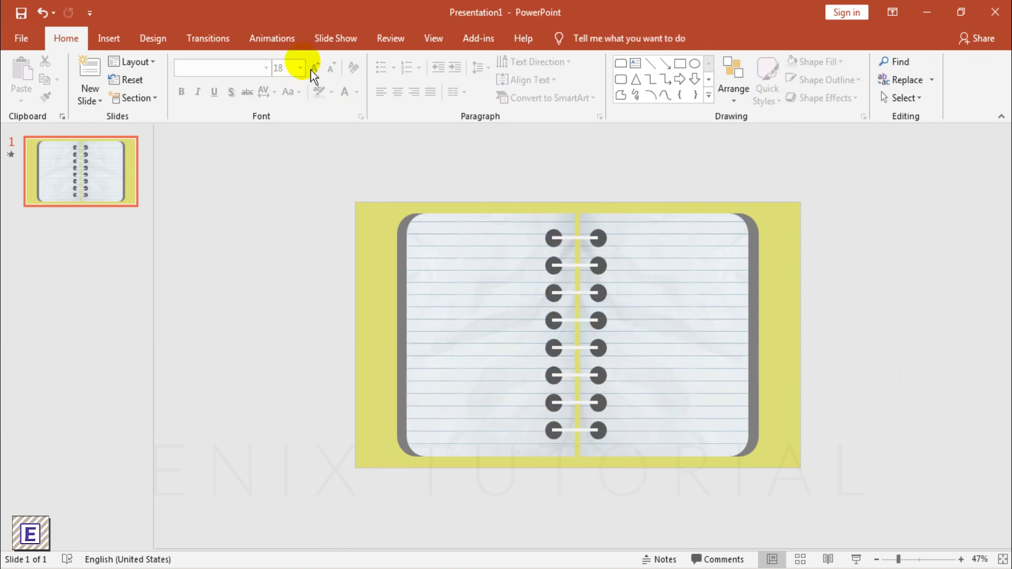
Step: Draw a text box reading 'Add your text here' atop the left page and zoom to 74%
left_click(117, 45)
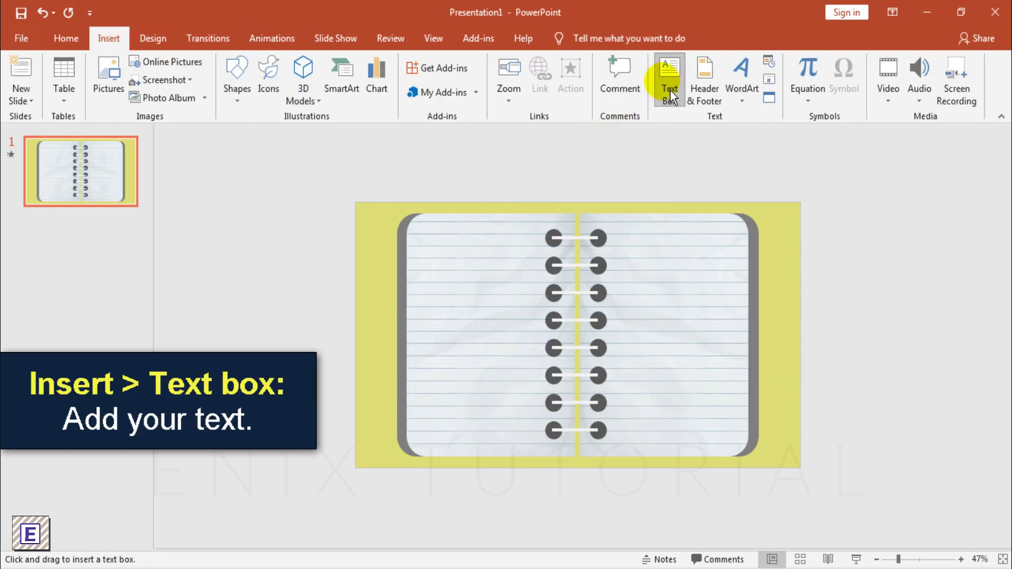
left_click_drag(433, 238, 524, 253)
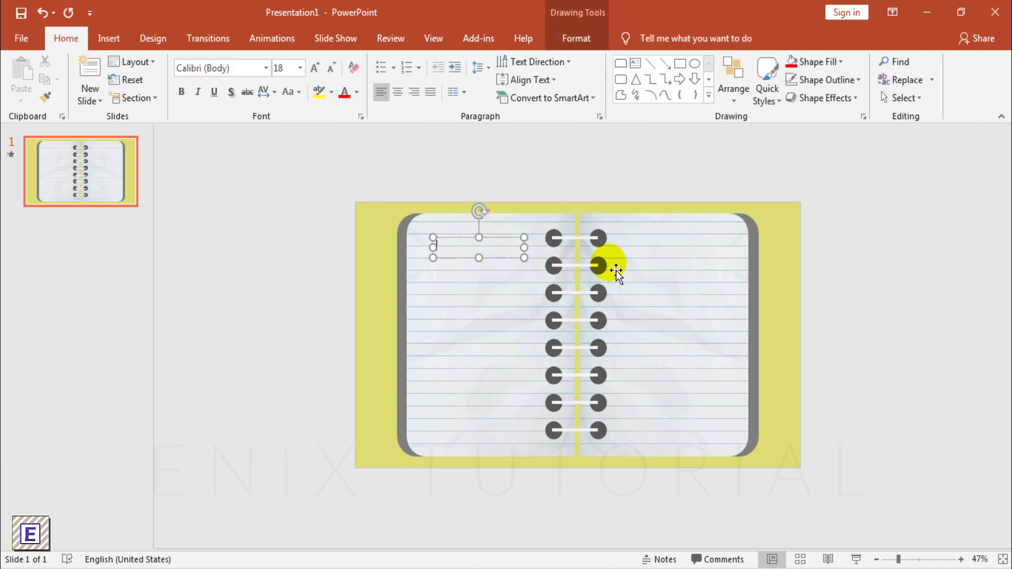
type("Add your text here")
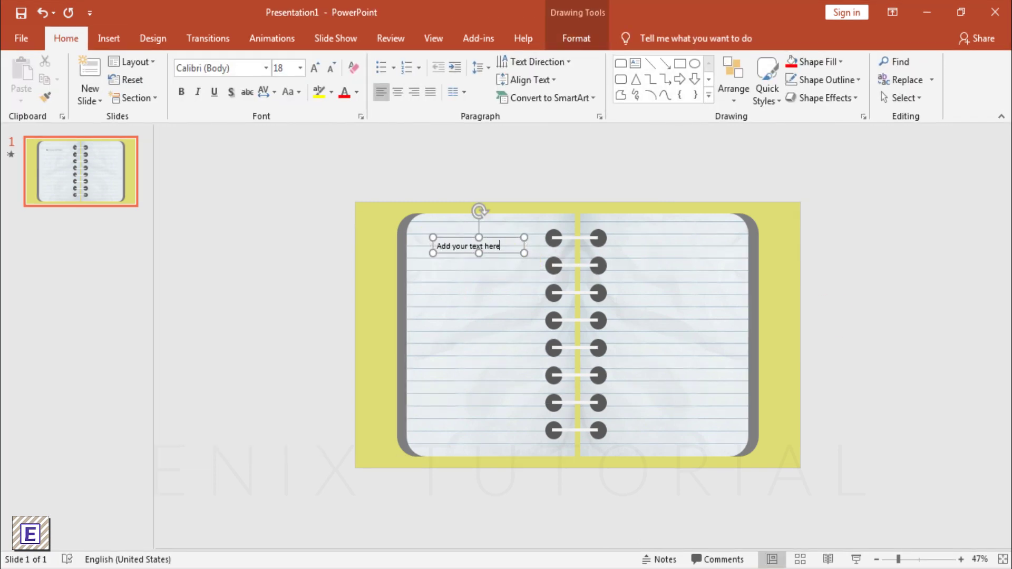
left_click_drag(512, 258, 516, 258)
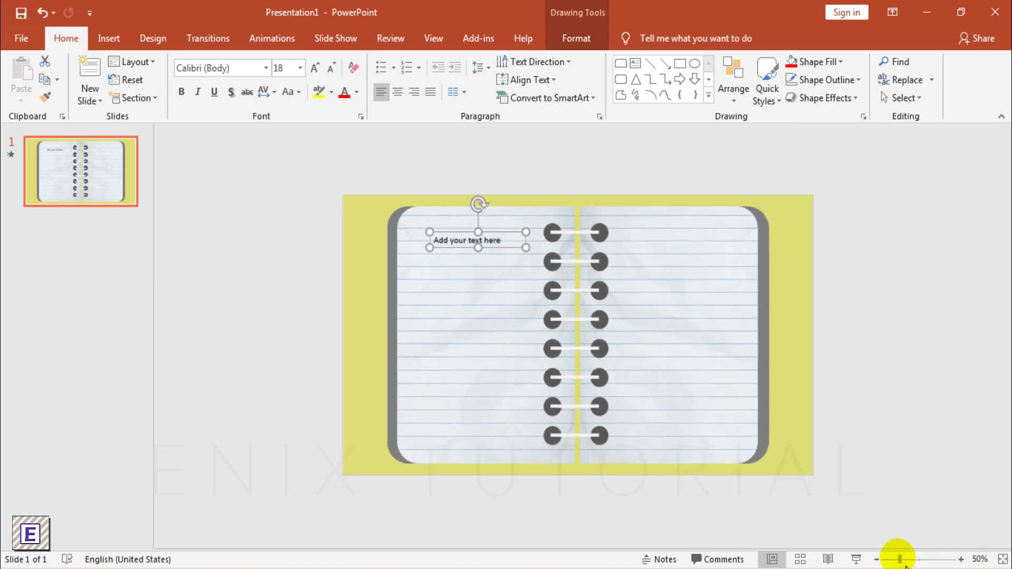
left_click_drag(903, 563, 913, 562)
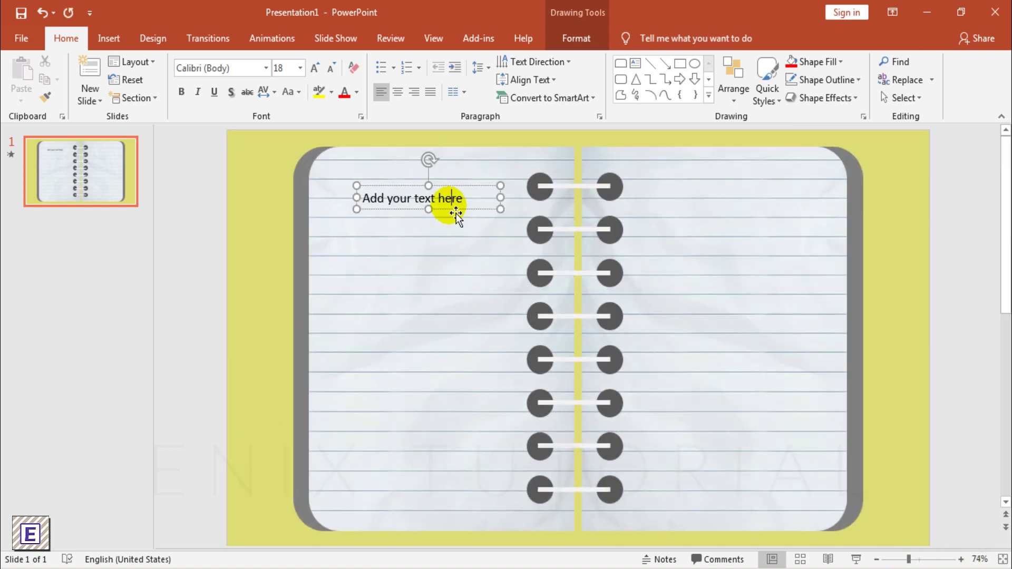
Step: Give the text box a Wipe animation coming From Left
left_click(272, 39)
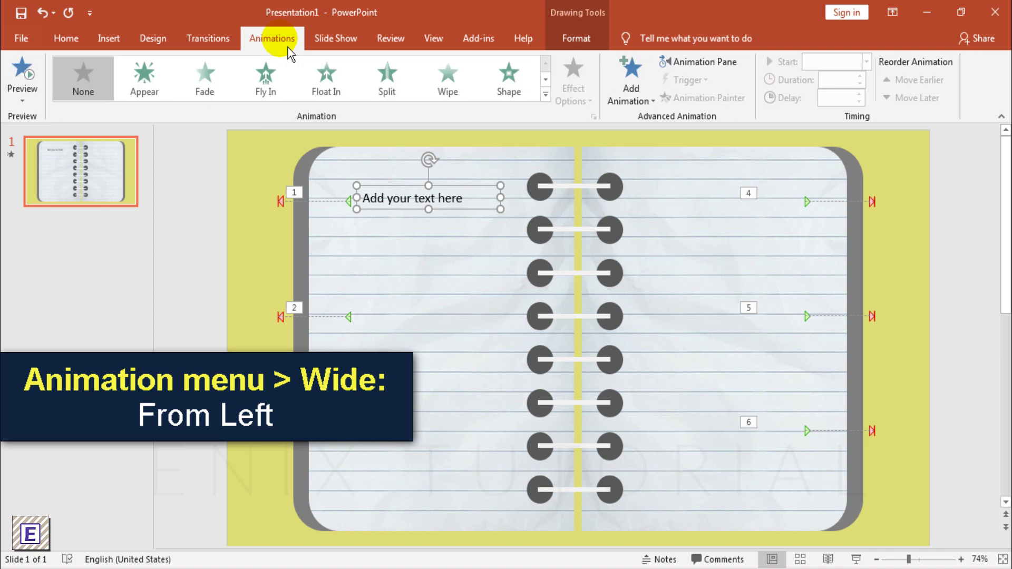
left_click(454, 93)
left_click(576, 84)
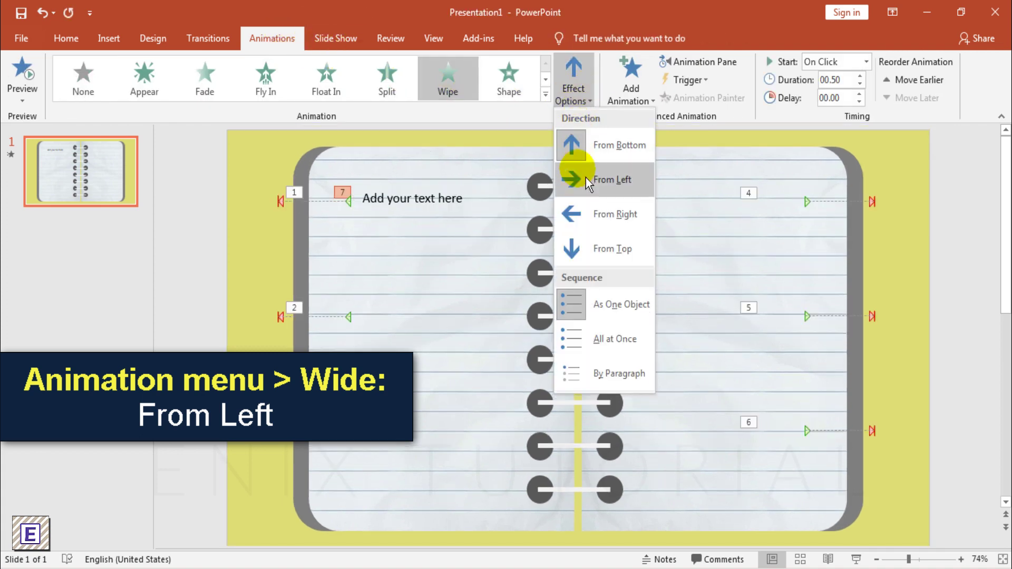
left_click(587, 179)
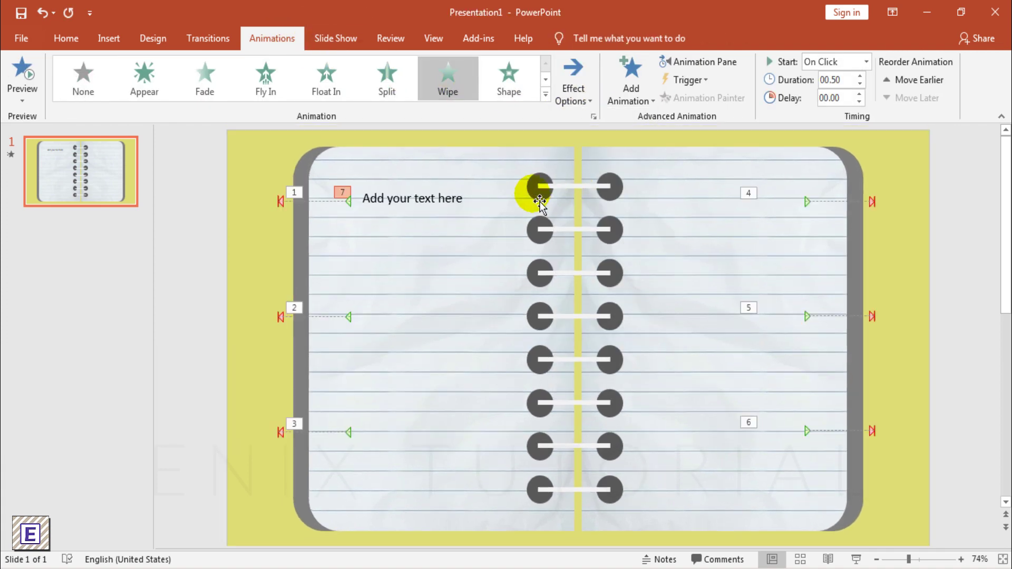
Step: Duplicate the text box twice down the left page beside the second and third titles
left_click(451, 213)
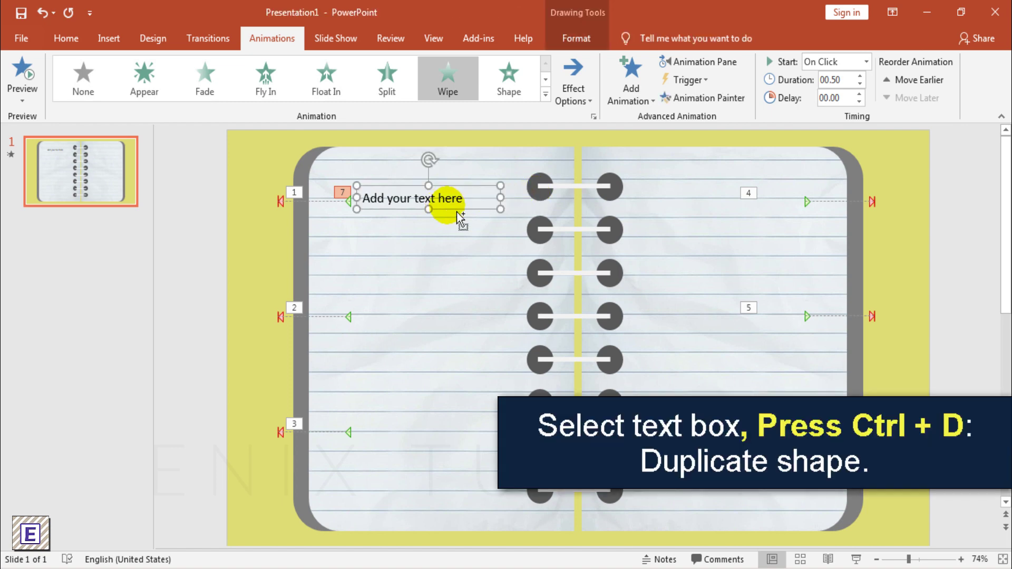
key("ctrl+d")
left_click_drag(466, 226, 464, 335)
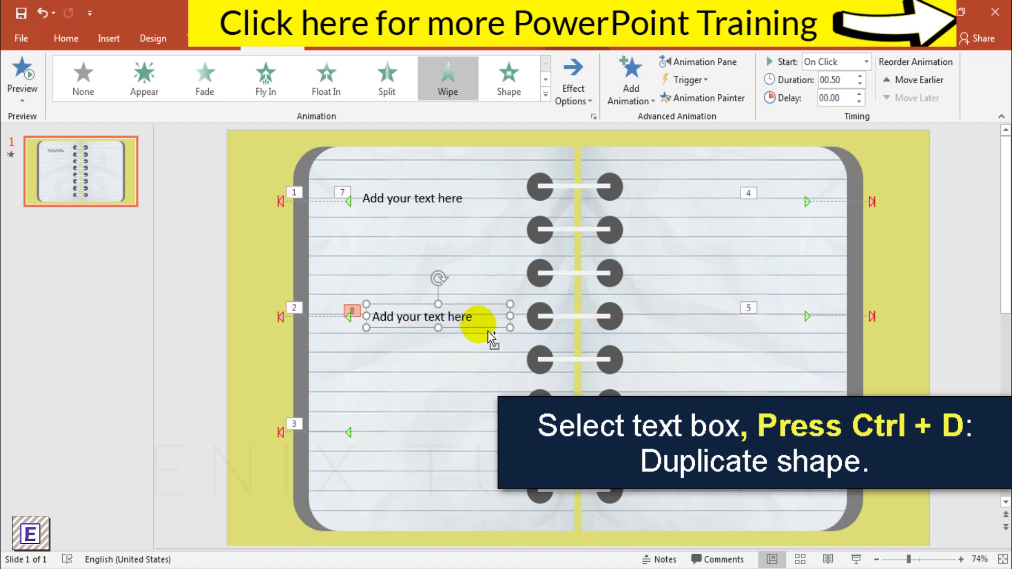
key("ctrl+d")
Step: Copy all three left-page text boxes onto the right page
left_click(452, 318, "shift")
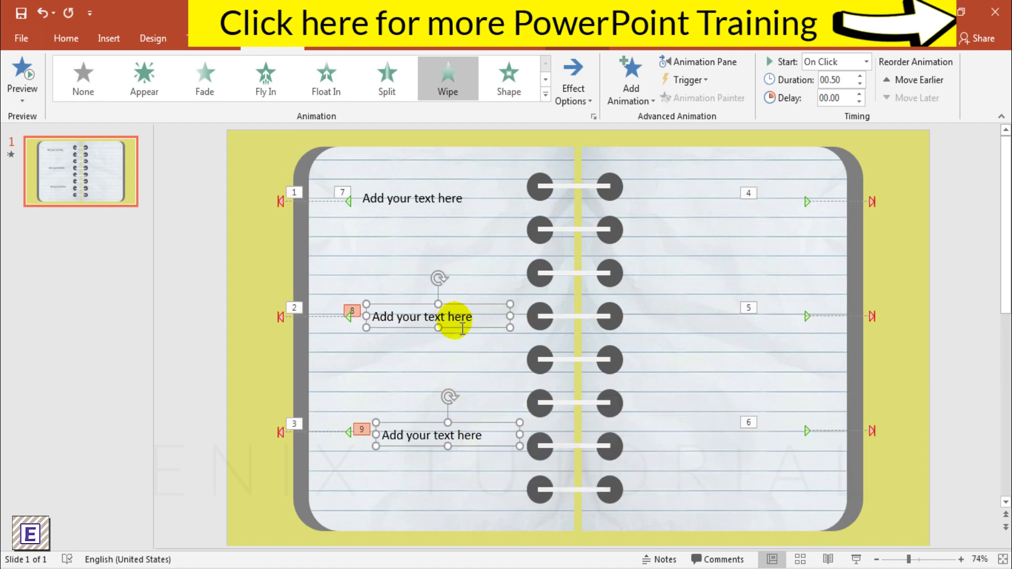
left_click(454, 217, "shift")
key("ctrl+d")
mouse_move(452, 219)
left_mouse_down()
mouse_move(719, 218)
mouse_move(738, 209)
left_mouse_up()
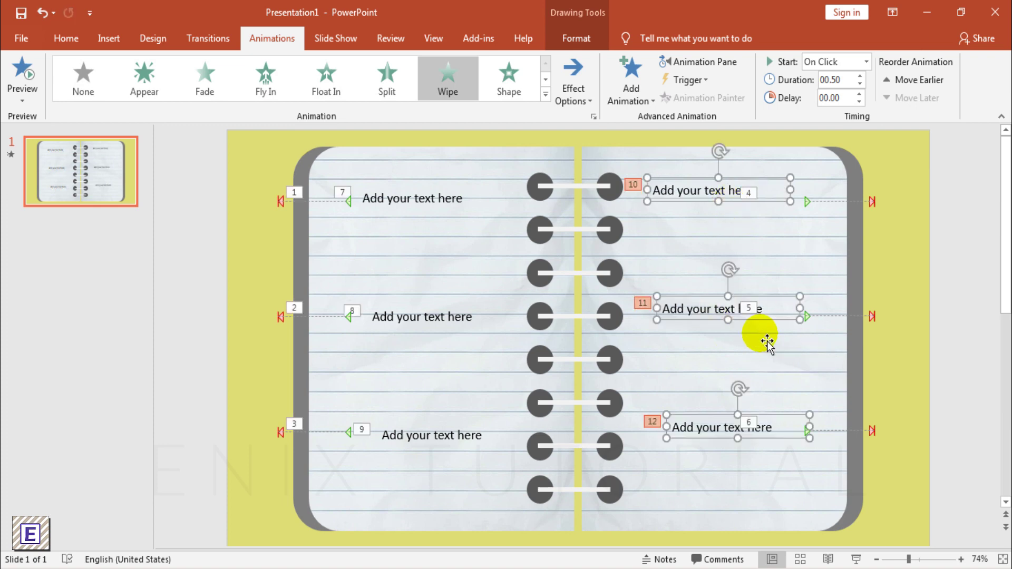
Step: In the Animation Pane, move each TextBox Wipe directly below its matching Rectangle effect
left_click(963, 333)
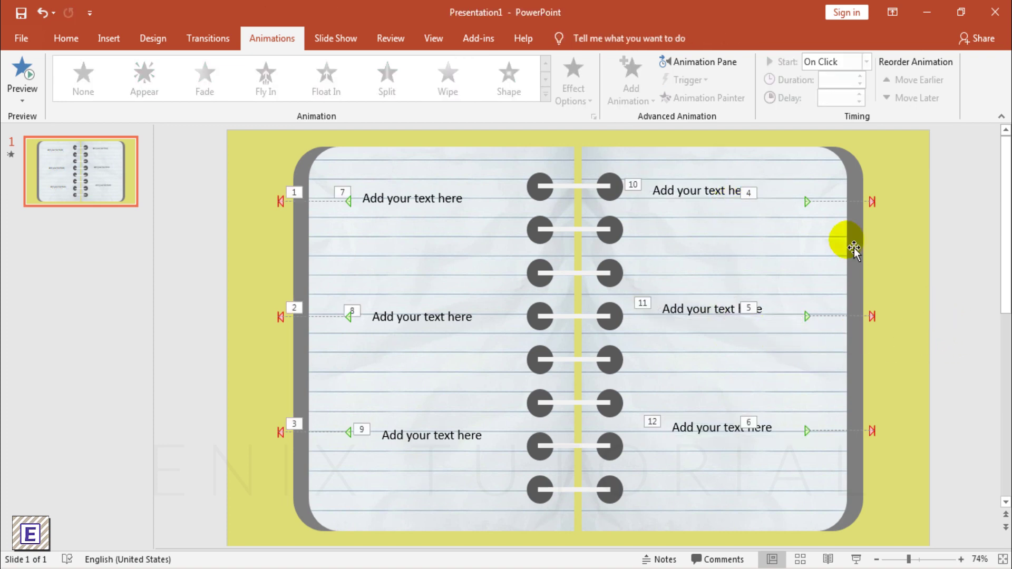
left_click(708, 68)
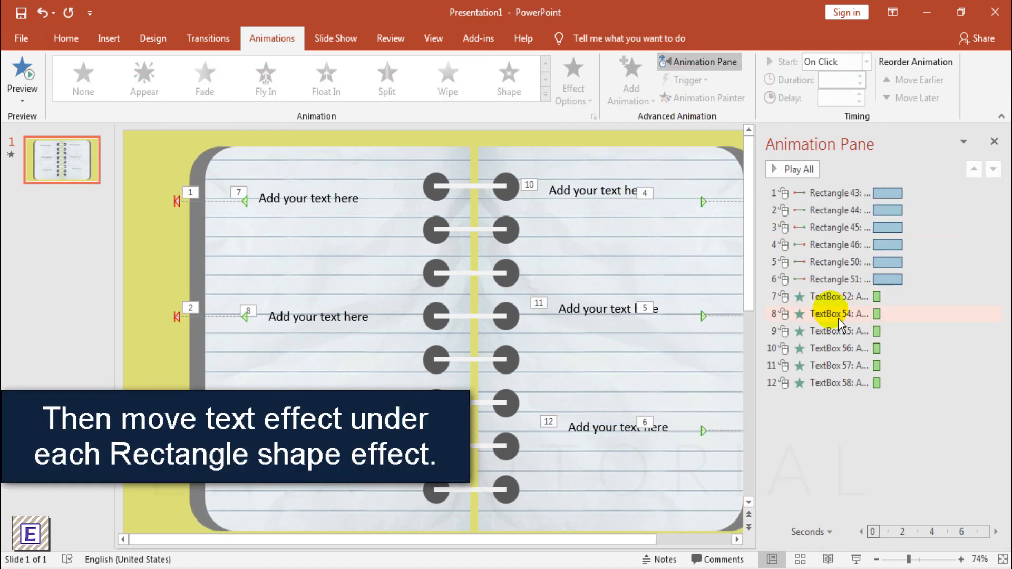
left_click_drag(842, 305, 843, 211)
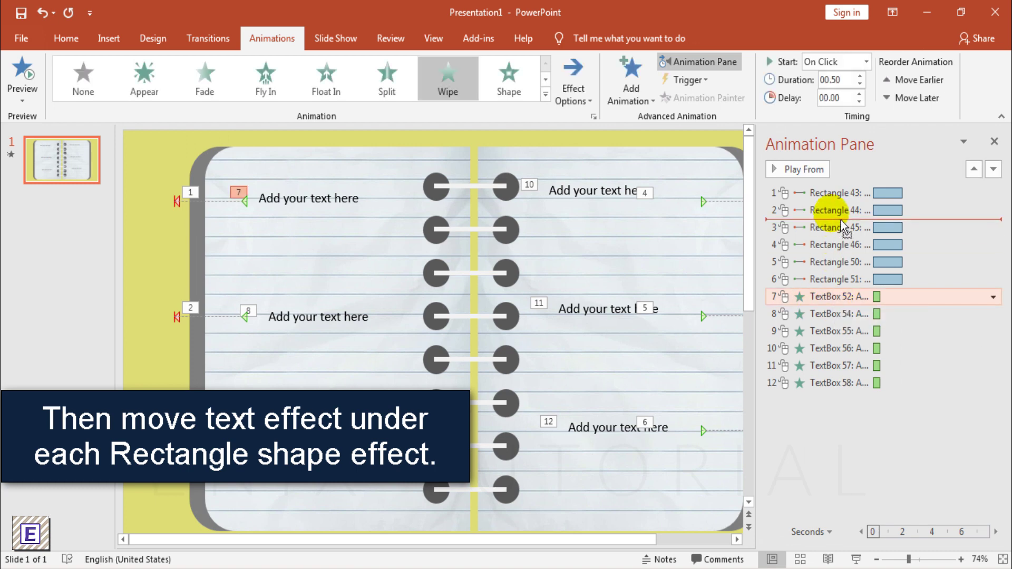
left_click_drag(843, 313, 838, 237)
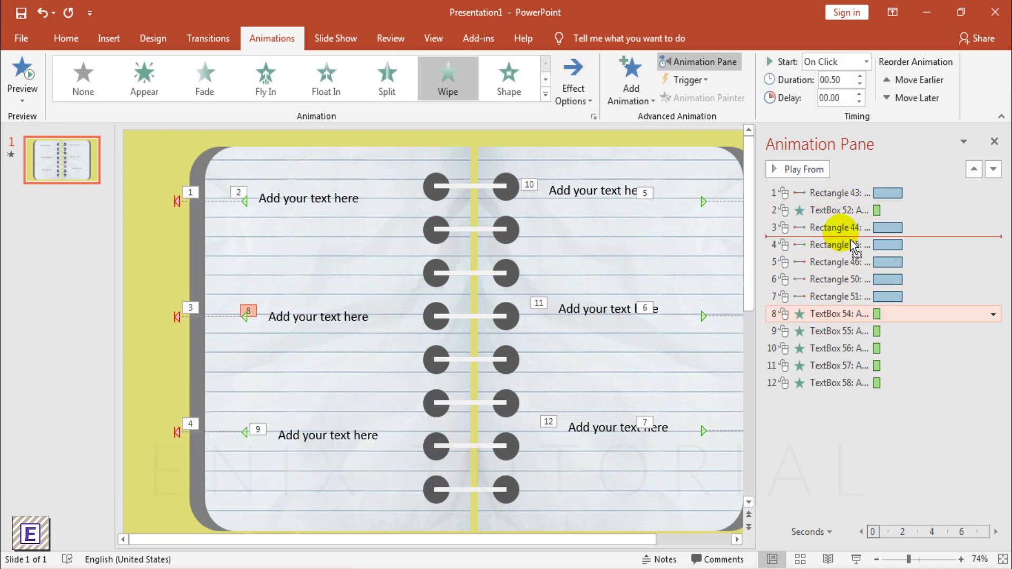
left_click_drag(840, 331, 839, 271)
mouse_move(842, 349)
left_mouse_down()
mouse_move(842, 306)
mouse_move(842, 340)
left_mouse_up()
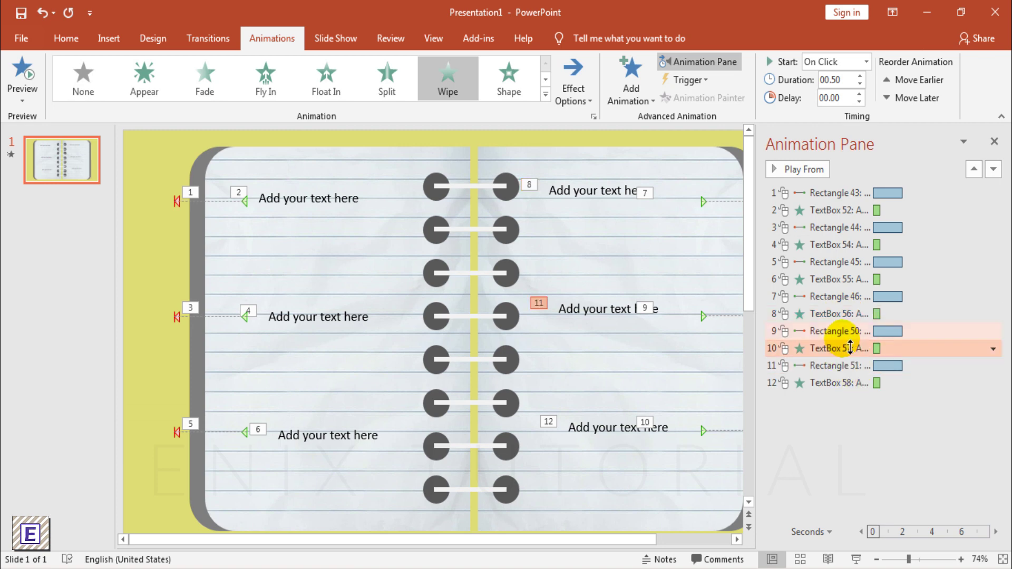
Step: Select the six title-tab Lines effects, Rectangles 43, 44, 45, 46, 50 and 51
left_click(838, 193)
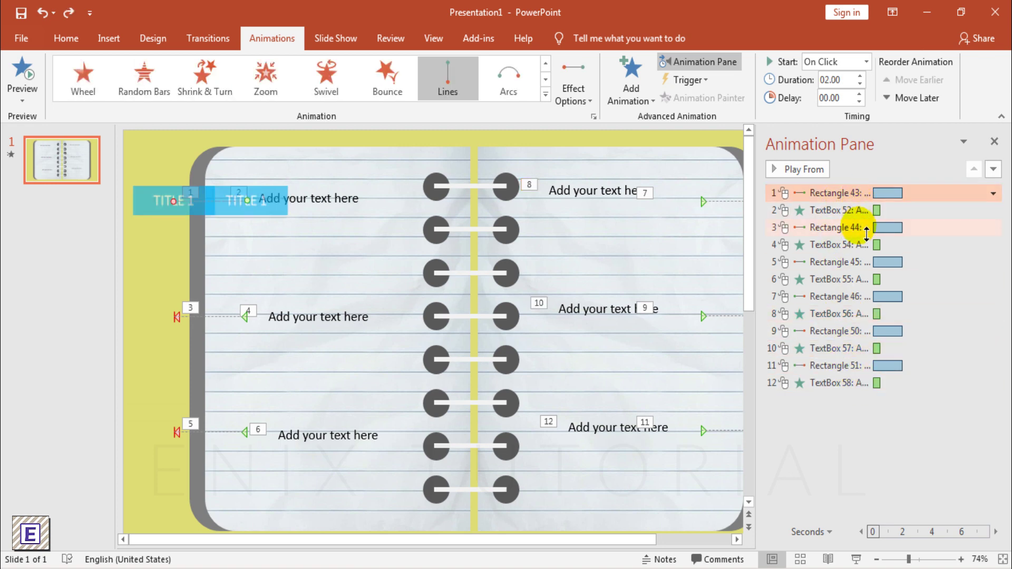
left_click(842, 227, "ctrl")
left_click(843, 264, "ctrl")
left_click(839, 297, "ctrl")
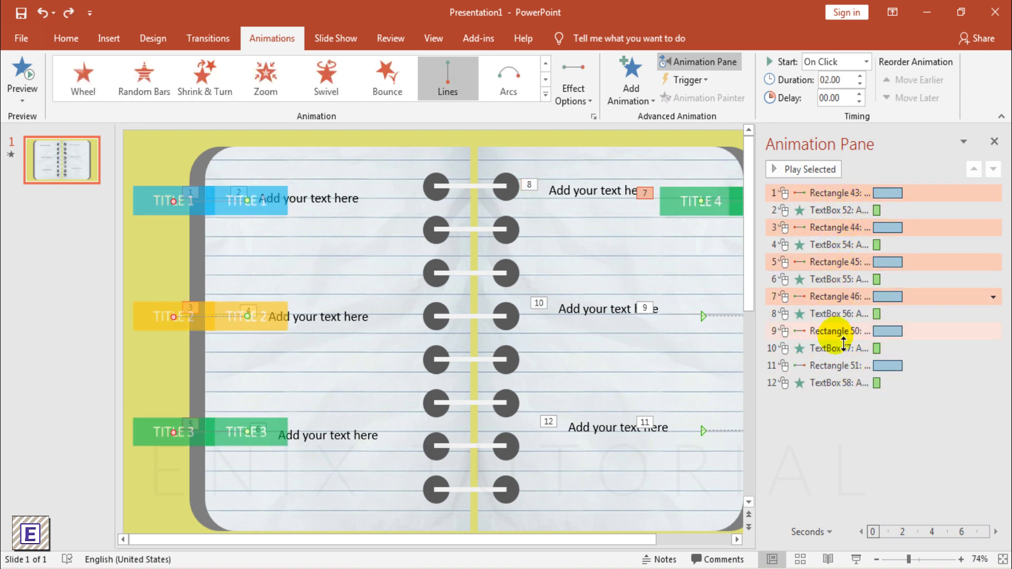
left_click(839, 331, "ctrl")
left_click(839, 365, "ctrl")
type("00.5")
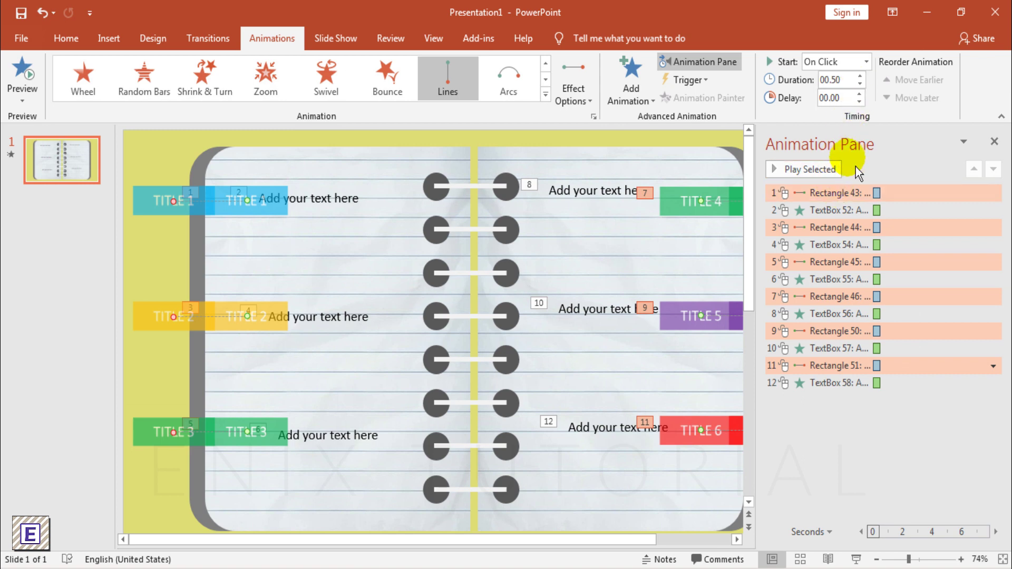
Step: Set all twelve effects to start After Previous, then play the sequence from the first effect
left_click(836, 193)
left_click(835, 383, "shift")
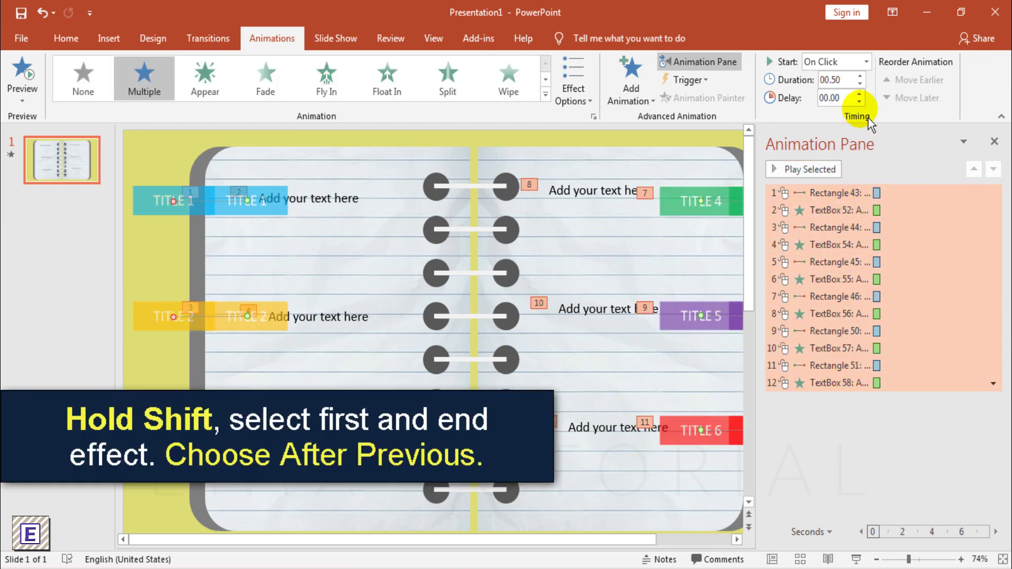
left_click(866, 62)
left_click(846, 108)
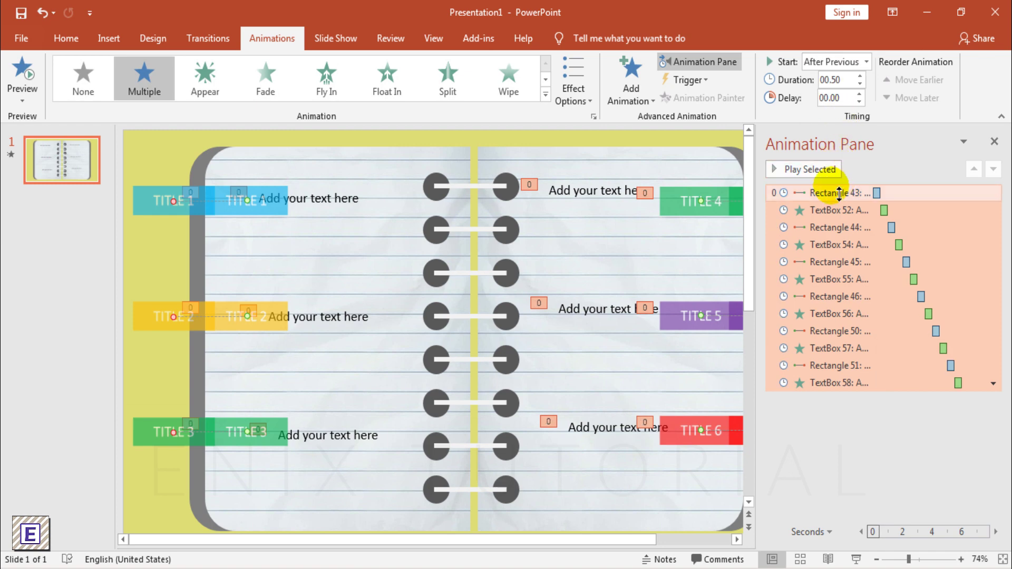
left_click(814, 187)
left_click(814, 177)
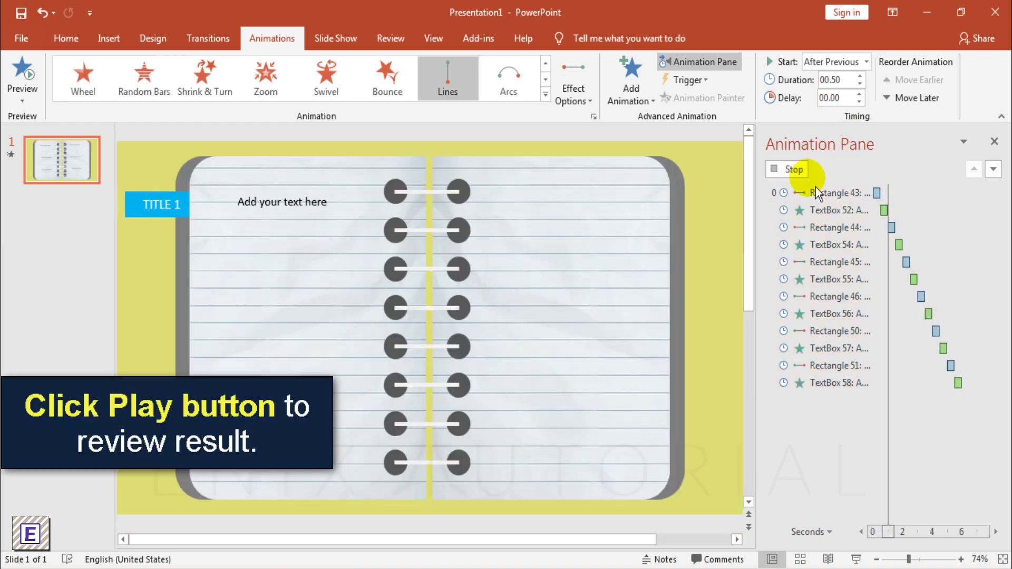